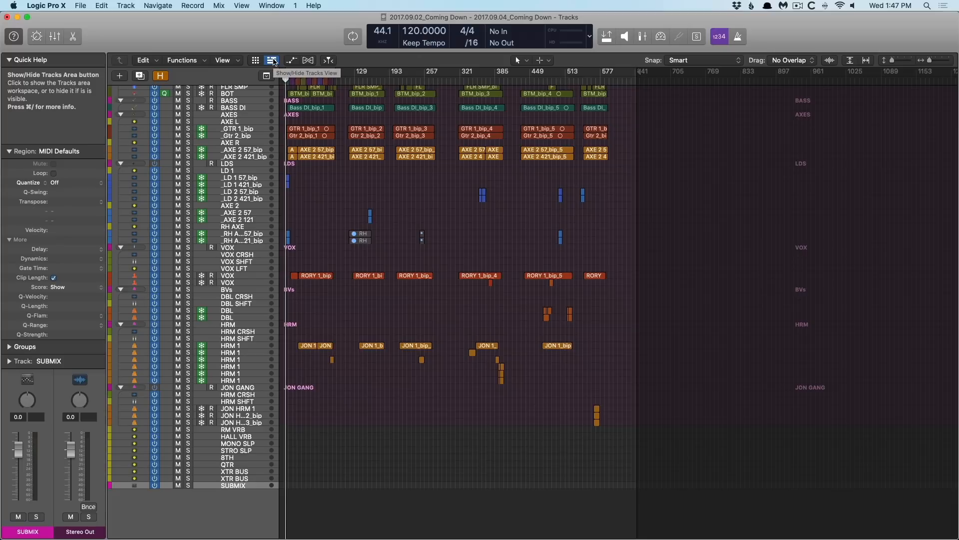
# Switch to Finder, check the file info of the 2017.09.02_Coming Down project folder, and return to Logic Pro X.
pyautogui.press('super+Tab')
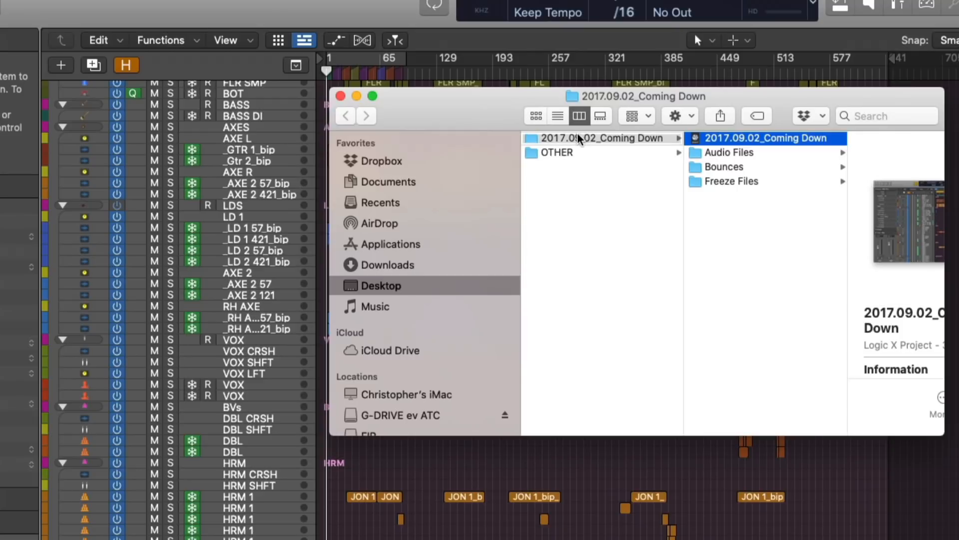
pyautogui.rightClick(578, 134)
pyautogui.click(601, 234)
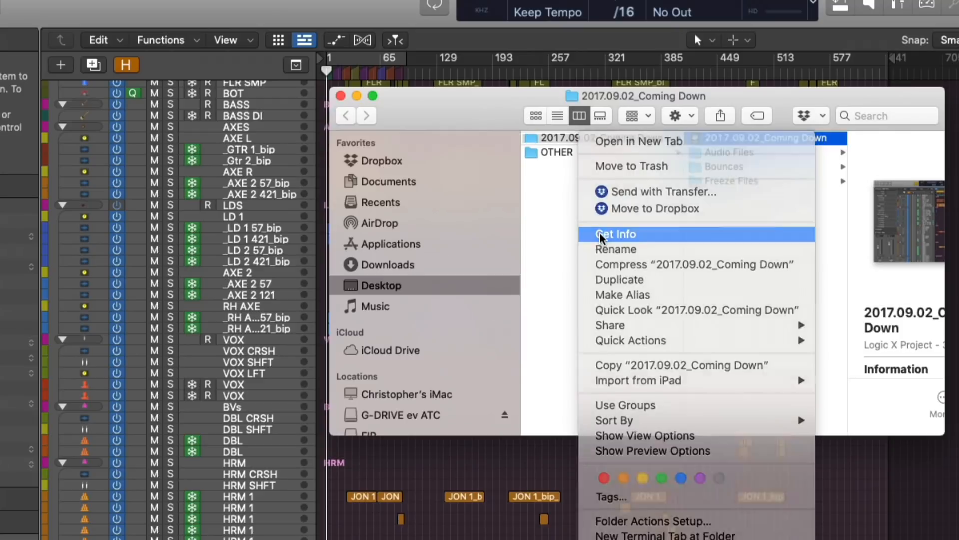
pyautogui.moveTo(150, 31); pyautogui.dragTo(491, 31)
pyautogui.moveTo(430, 31); pyautogui.dragTo(755, 116)
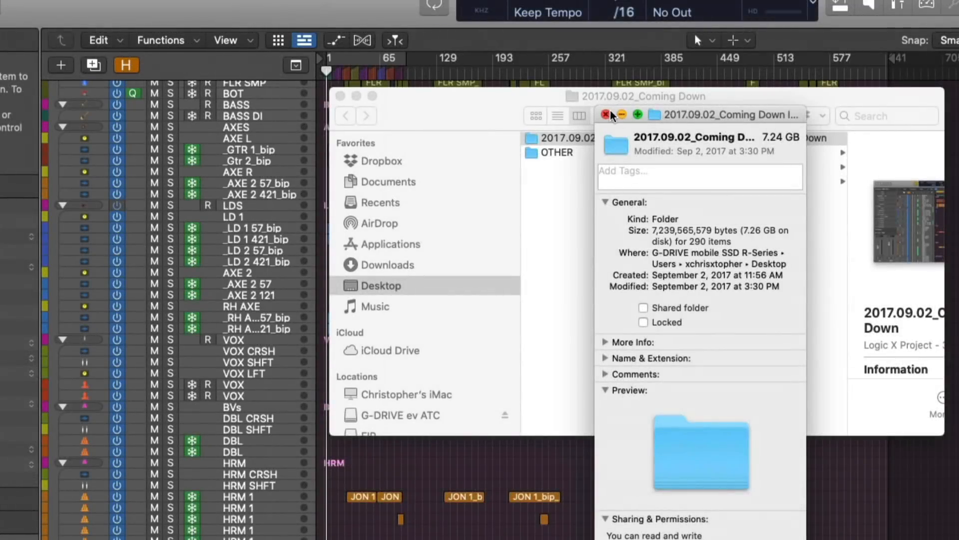
pyautogui.click(605, 115)
pyautogui.click(385, 1)
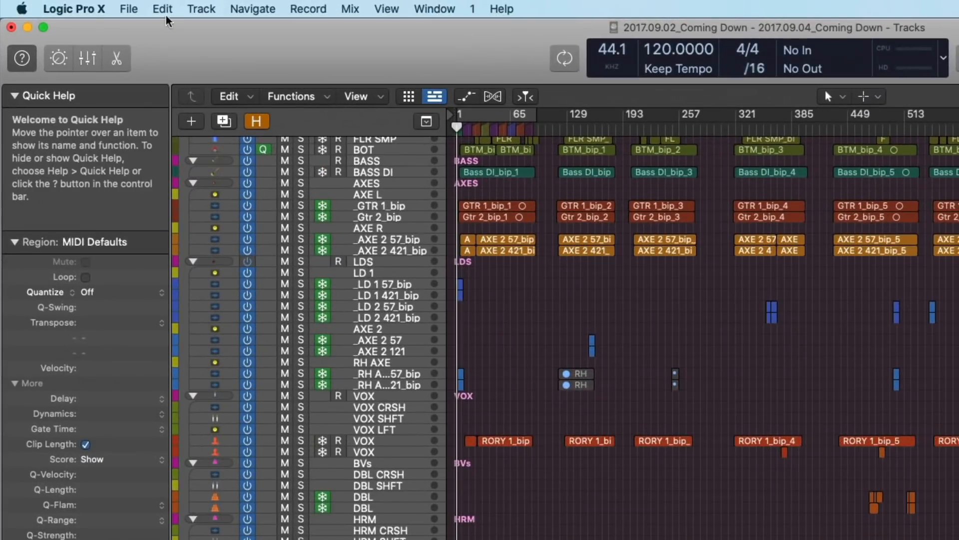
# Consolidate the project's audio files, Sampler, Alchemy and Ultrabeat data and Space Designer impulse responses, checking the Audio Files folder in Finder before confirming.
pyautogui.click(86, 4)
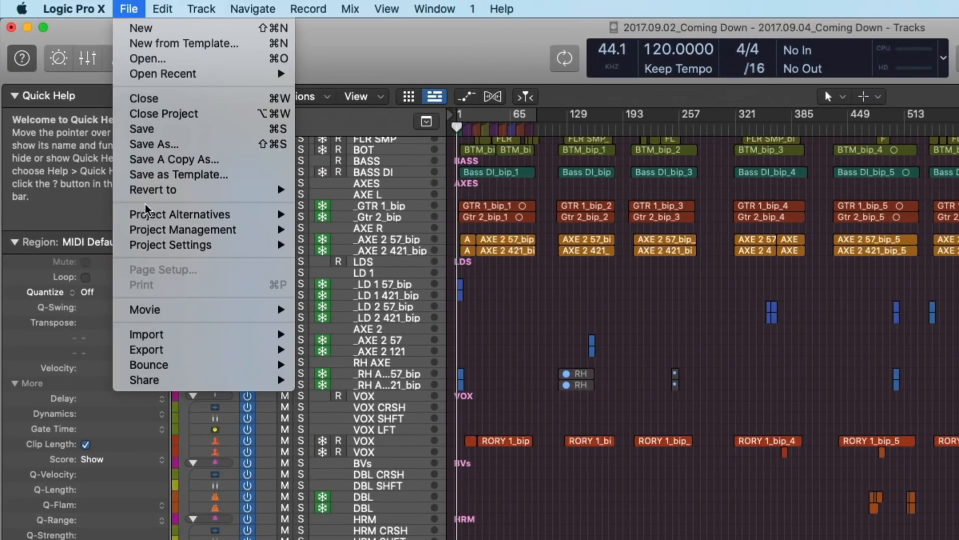
pyautogui.moveTo(245, 229)
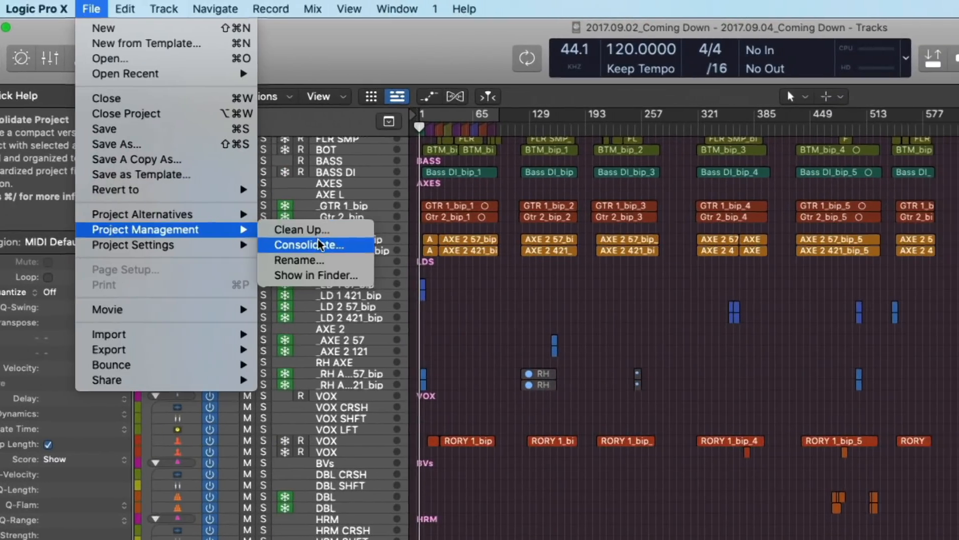
pyautogui.click(344, 245)
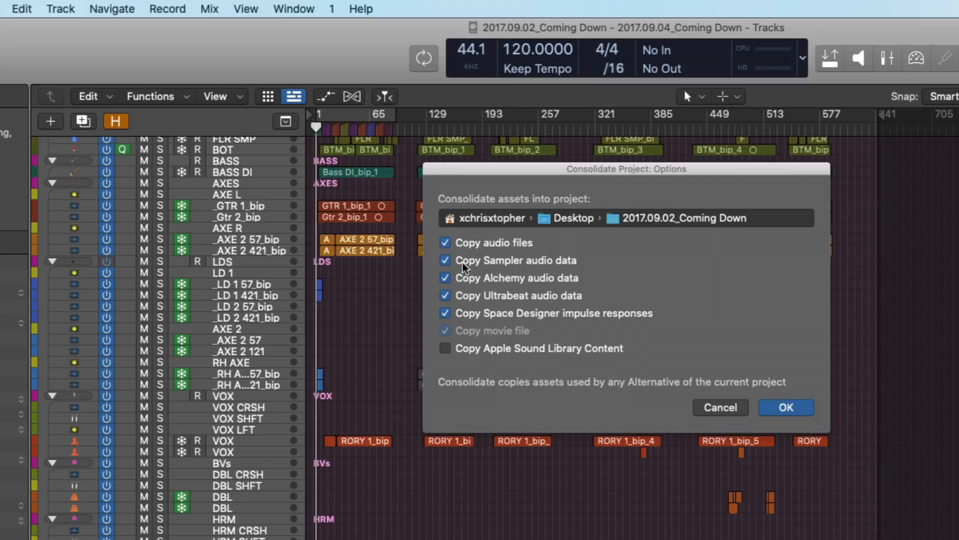
pyautogui.press('super+Tab')
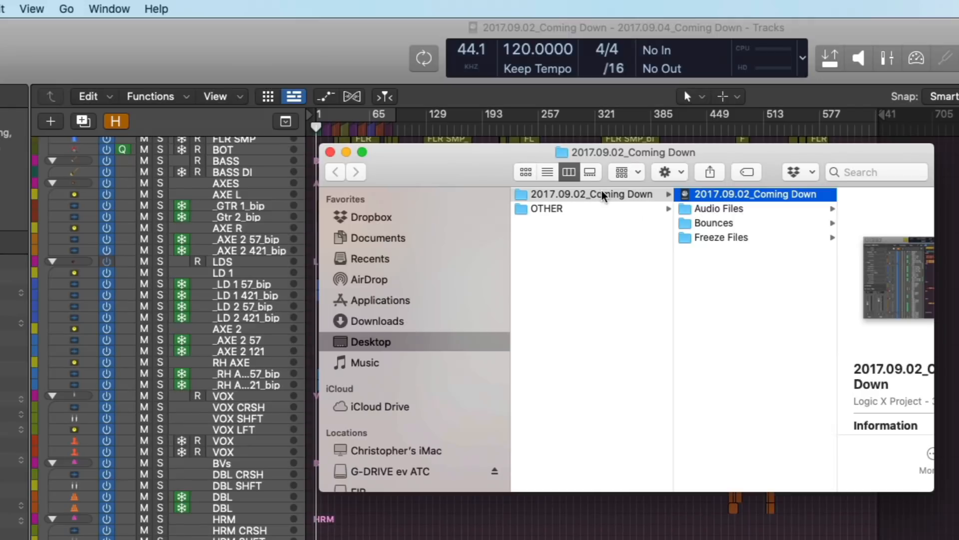
pyautogui.click(701, 210)
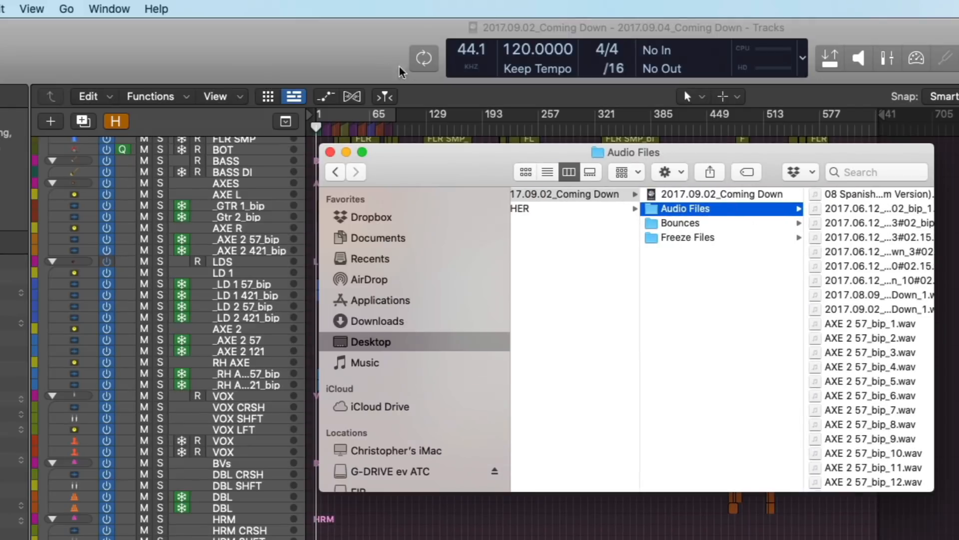
pyautogui.press('super+Tab')
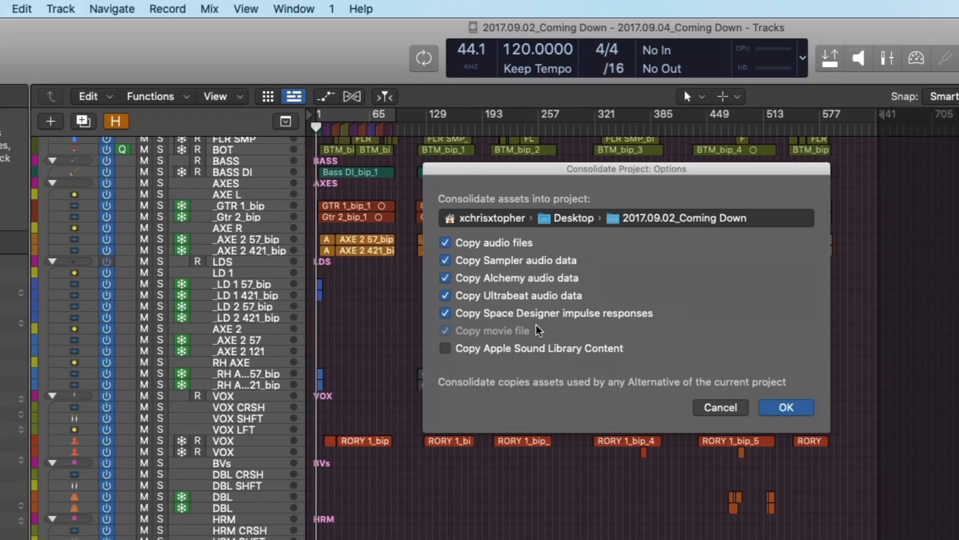
pyautogui.click(763, 409)
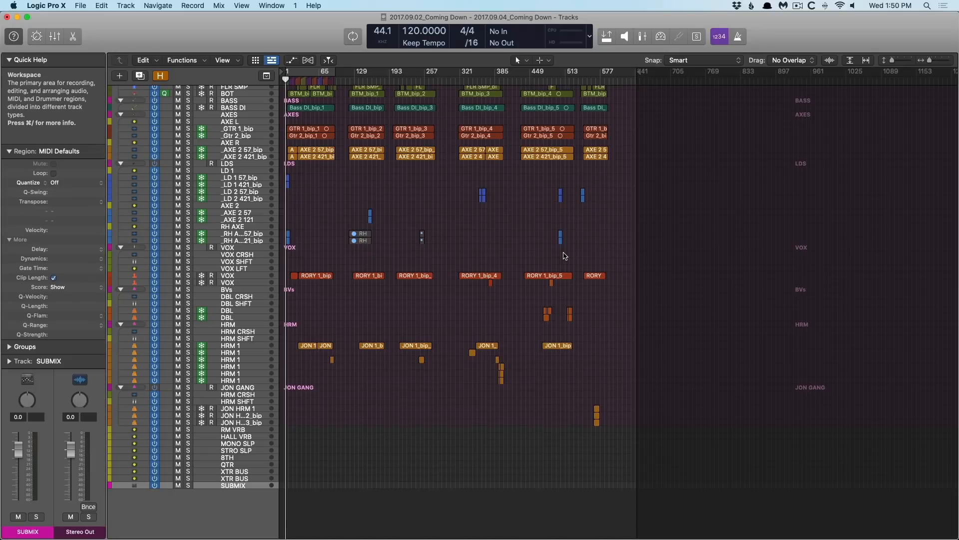
# Show the browsers and add the Browsers view button to the control bar.
pyautogui.press('f')
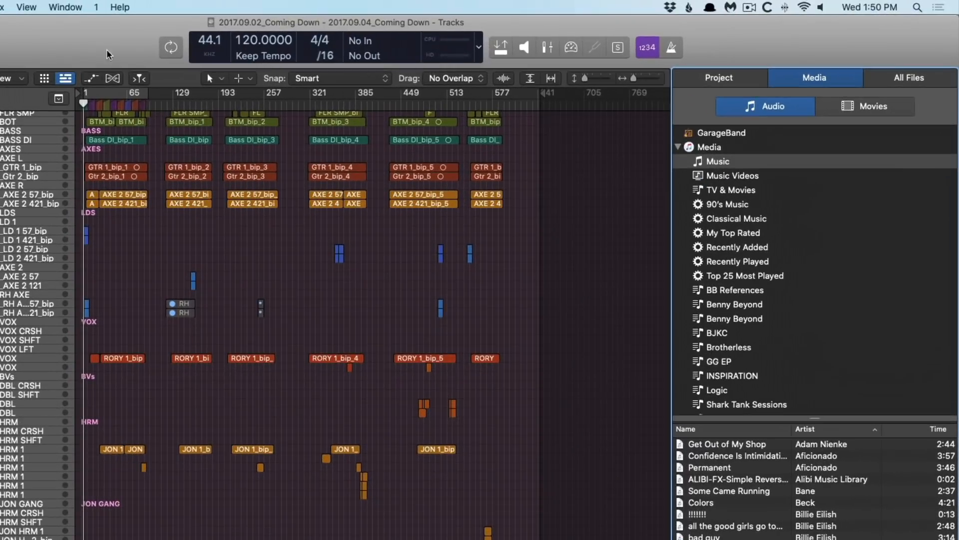
pyautogui.rightClick(301, 38)
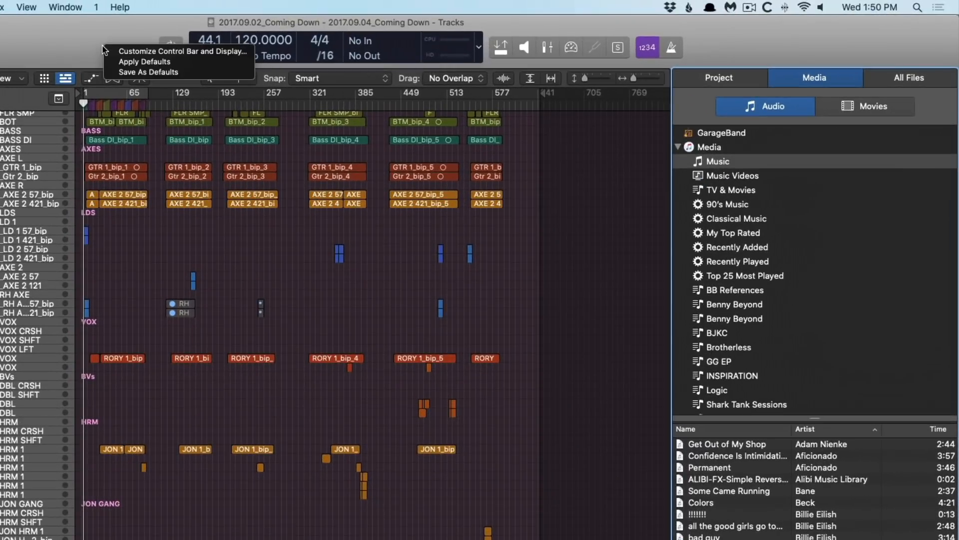
pyautogui.click(150, 51)
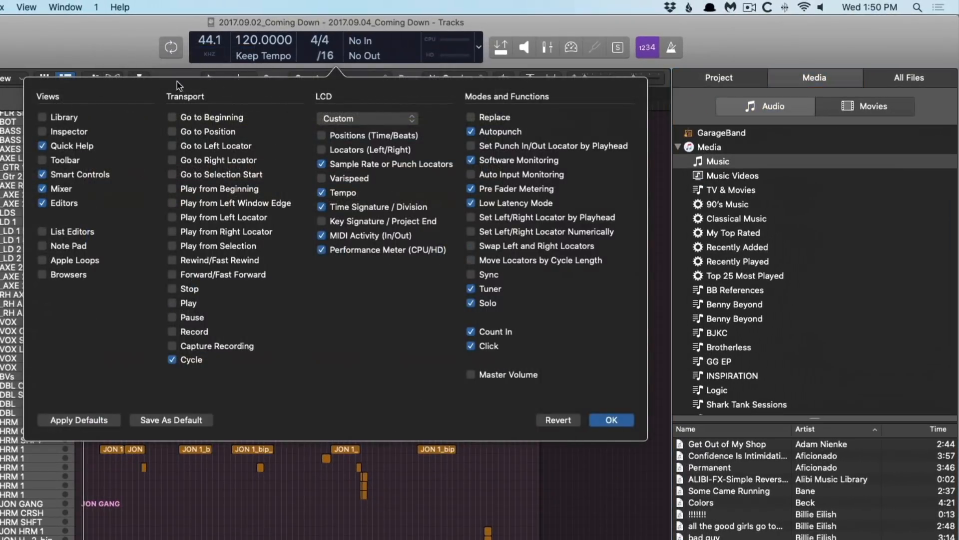
pyautogui.click(64, 274)
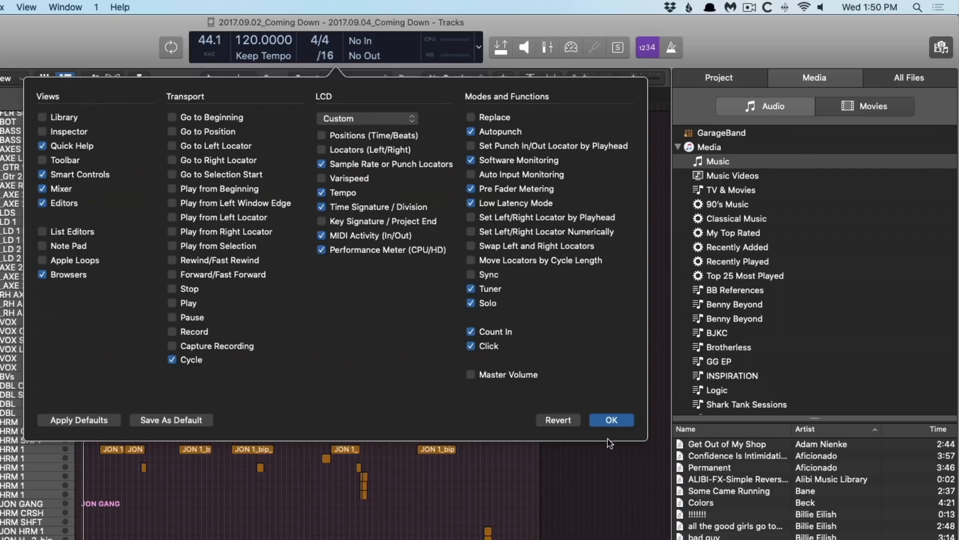
pyautogui.click(611, 419)
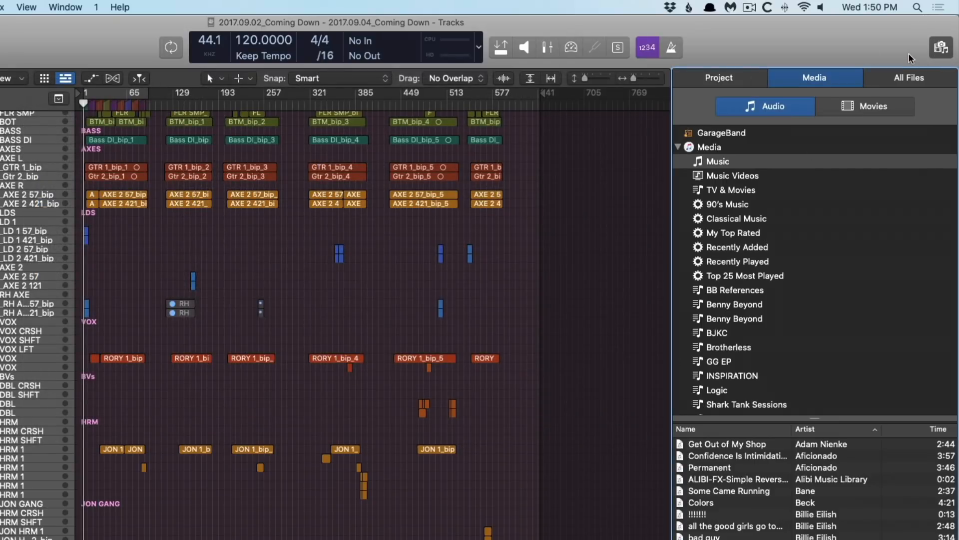
# Select all unused audio in the project's audio browser and delete it from the list.
pyautogui.click(940, 48)
pyautogui.click(940, 48)
pyautogui.click(740, 84)
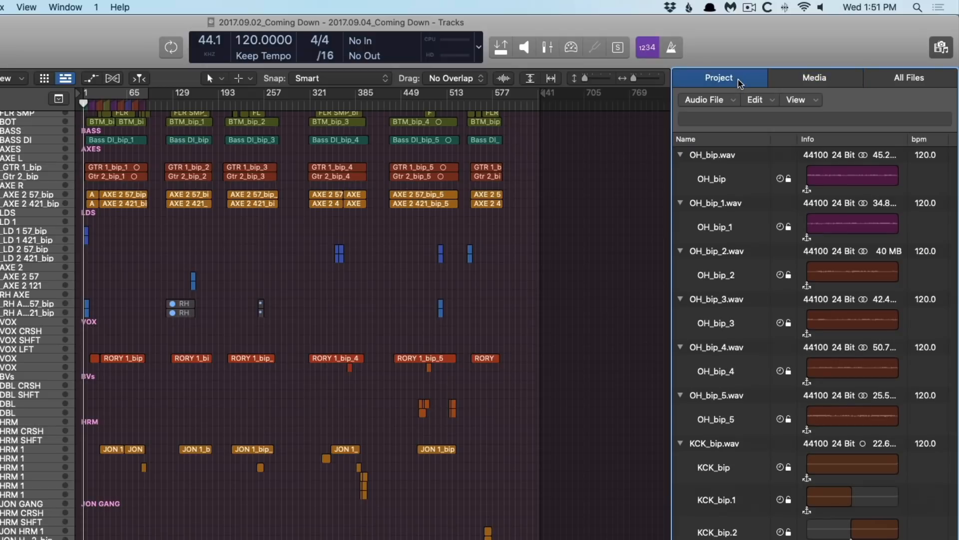
pyautogui.click(757, 100)
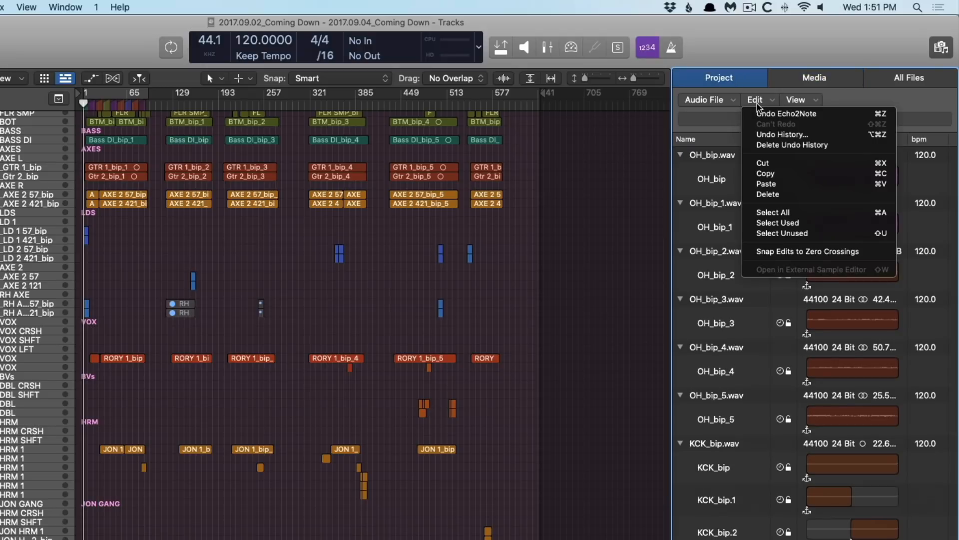
pyautogui.click(778, 233)
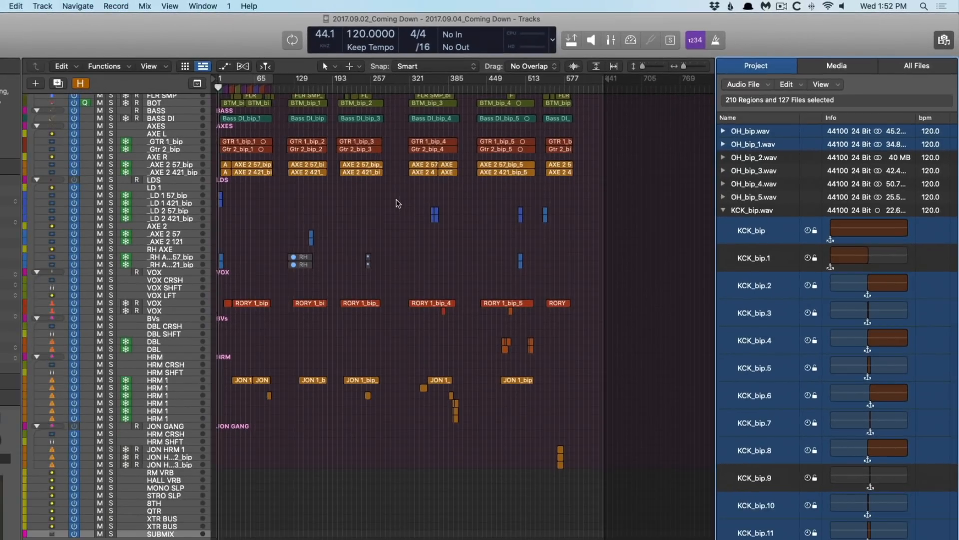
pyautogui.press('h')
pyautogui.press('h')
pyautogui.click(798, 85)
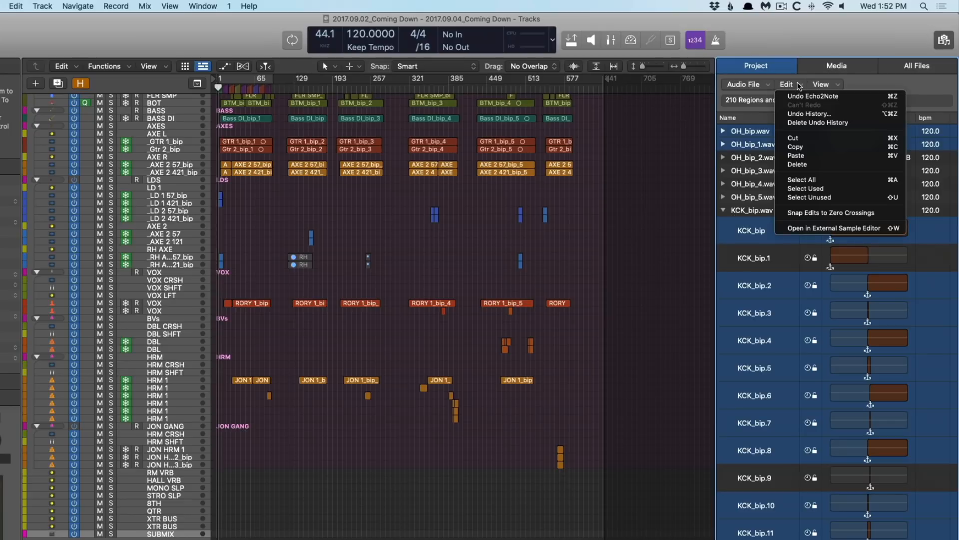
pyautogui.click(797, 164)
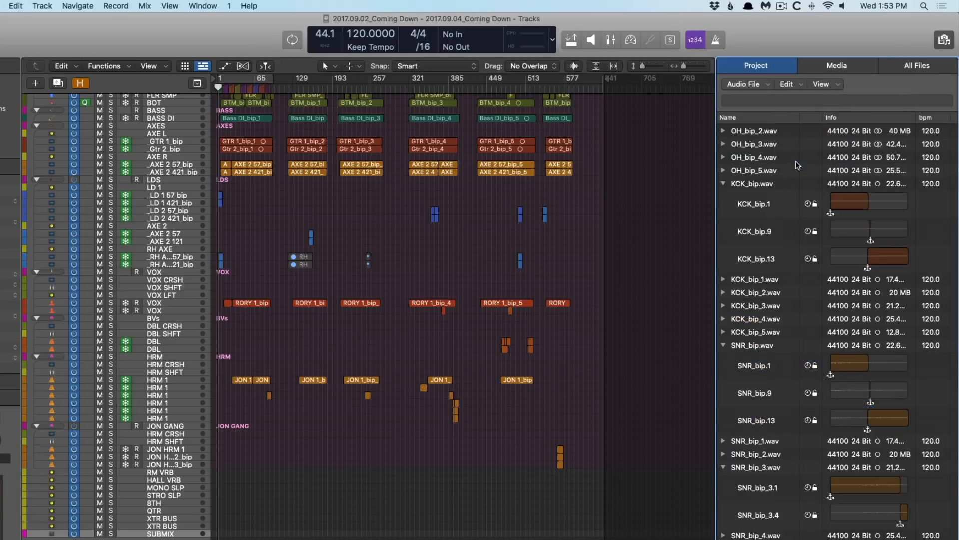
# Select any remaining unused audio in the project's audio browser and look through the file list.
pyautogui.scroll(-12, 798, 179)
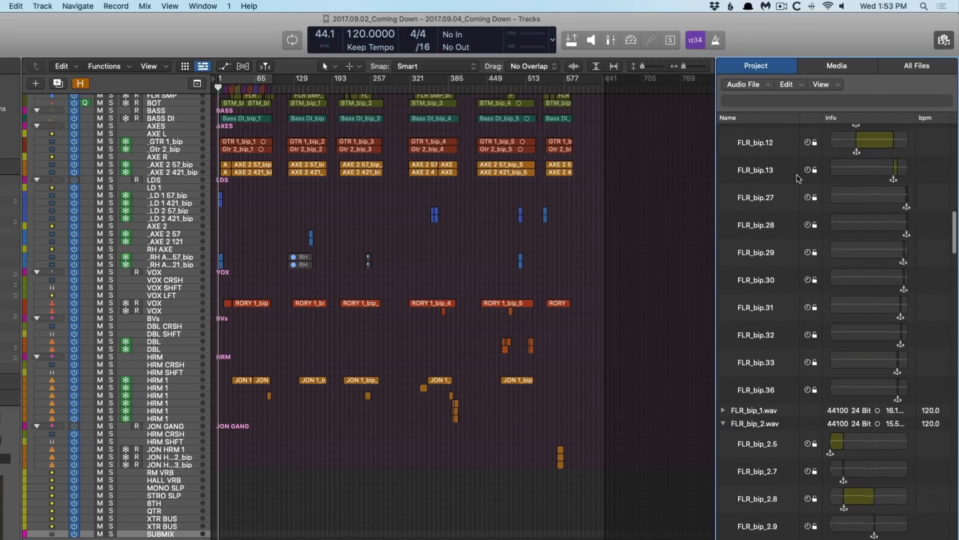
pyautogui.scroll(15, 799, 177)
pyautogui.click(792, 85)
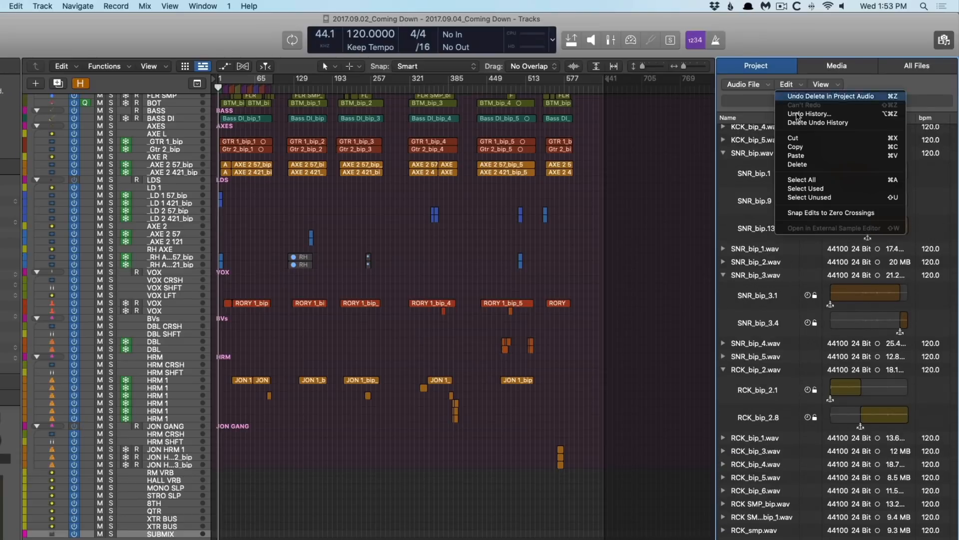
pyautogui.click(798, 198)
pyautogui.scroll(-15, 799, 200)
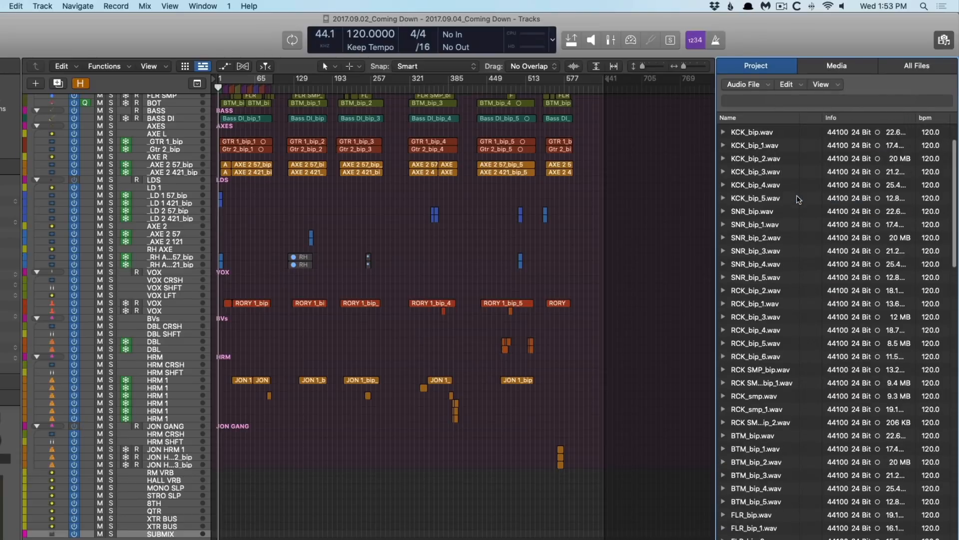
pyautogui.scroll(-5, 798, 199)
pyautogui.scroll(15, 798, 197)
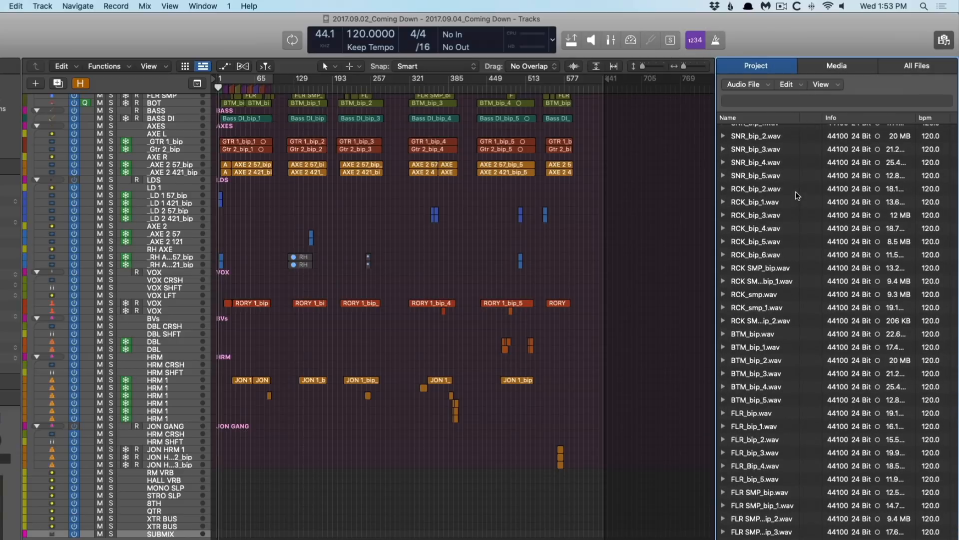
# Examine the audio file commands, including Delete File(s), without and with SNR_bip_2.wav selected.
pyautogui.click(745, 84)
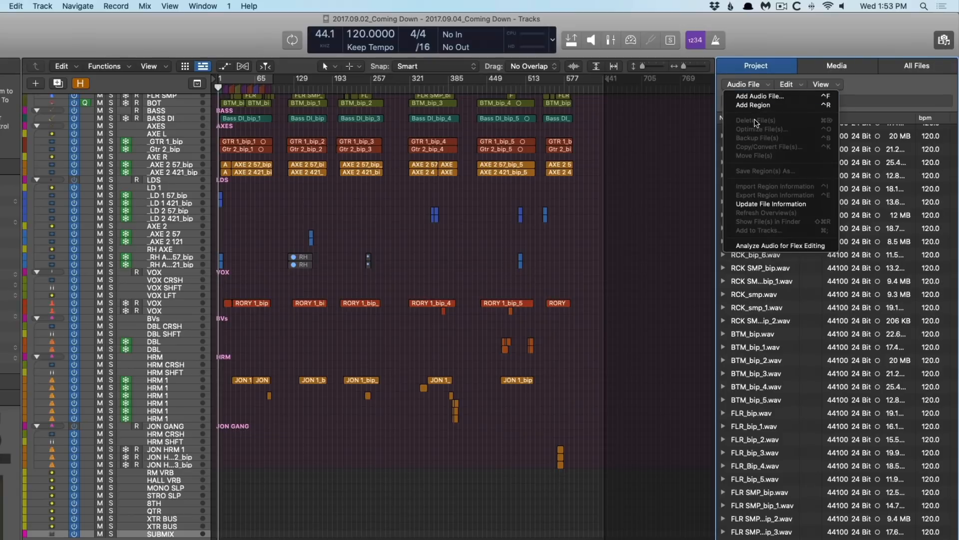
pyautogui.click(823, 35)
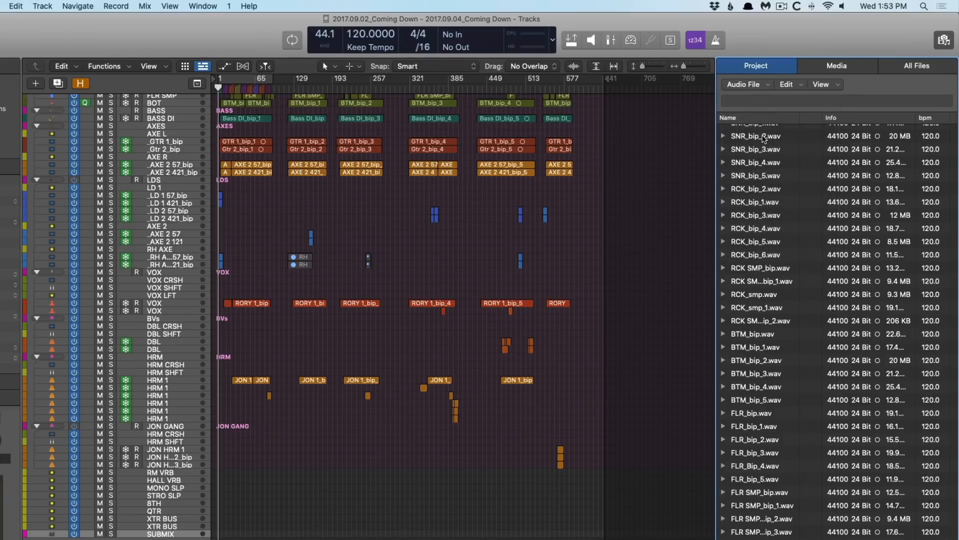
pyautogui.click(763, 138)
pyautogui.click(748, 84)
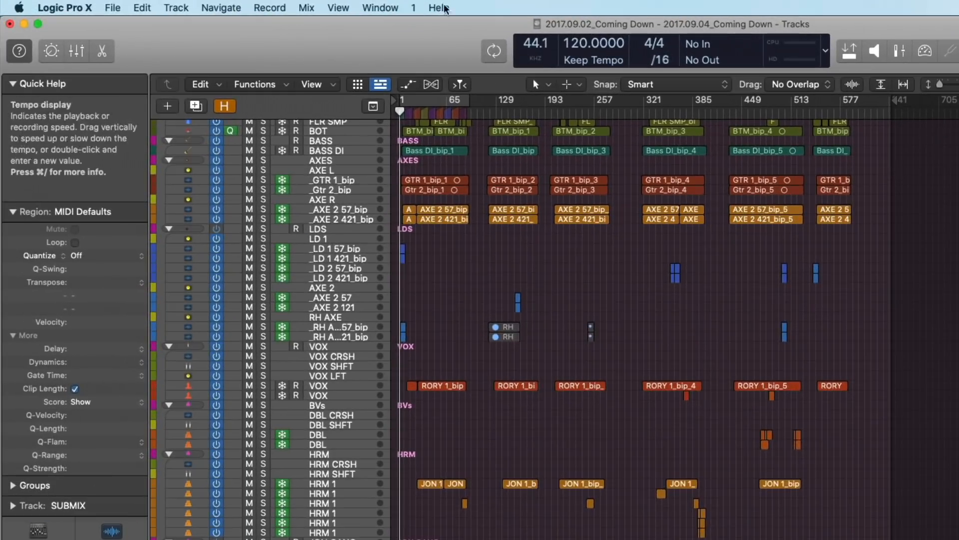
# Start a project clean-up covering unused files, backups and media browser files, and look through the list of files marked for deletion.
pyautogui.click(106, 8)
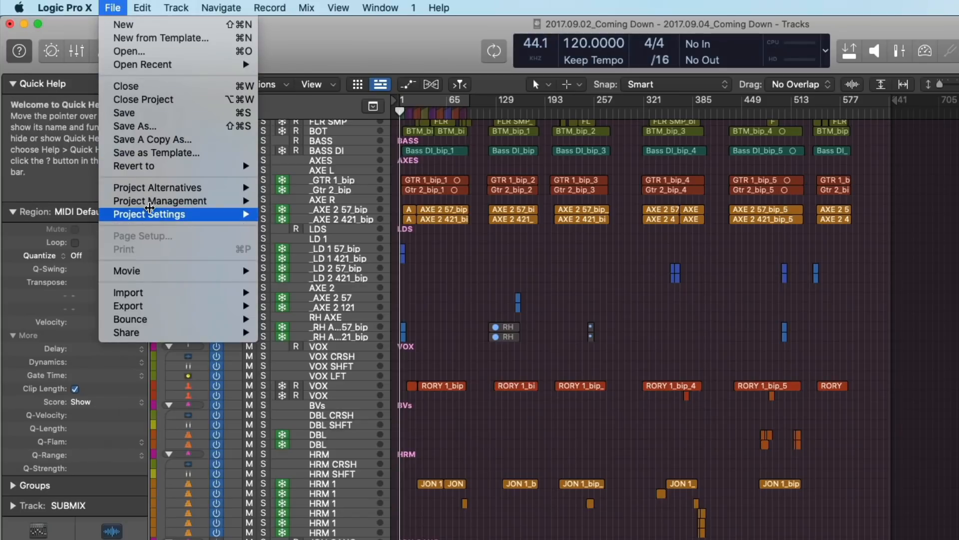
pyautogui.moveTo(150, 205)
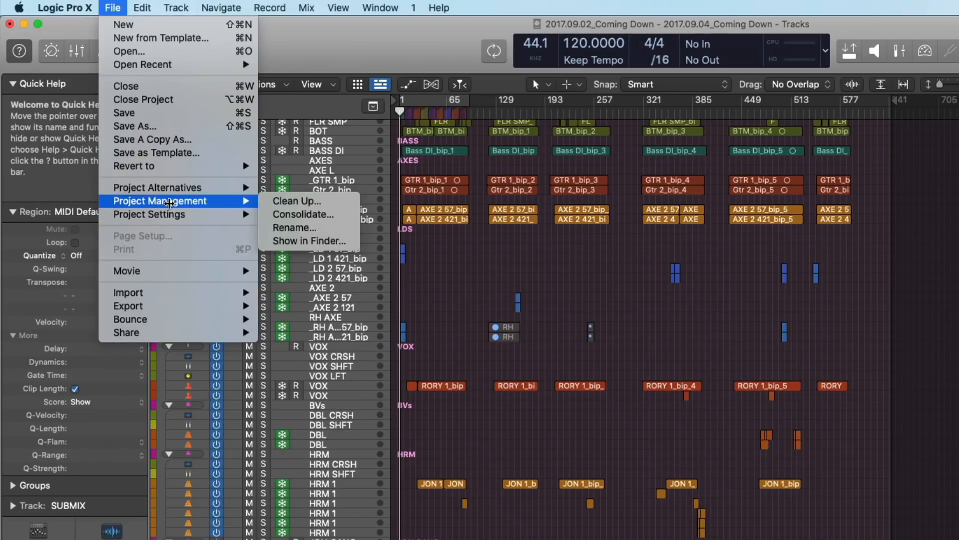
pyautogui.click(272, 202)
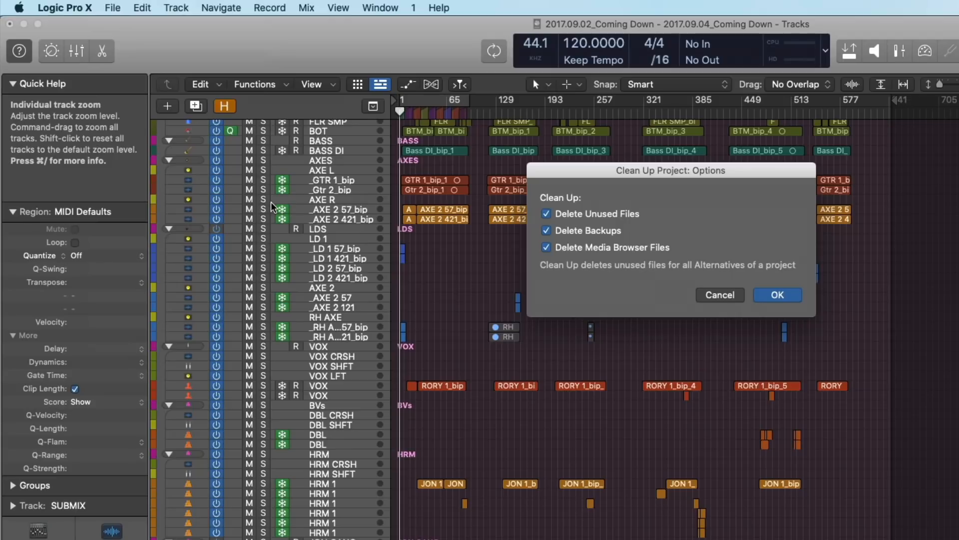
pyautogui.press('super+Tab')
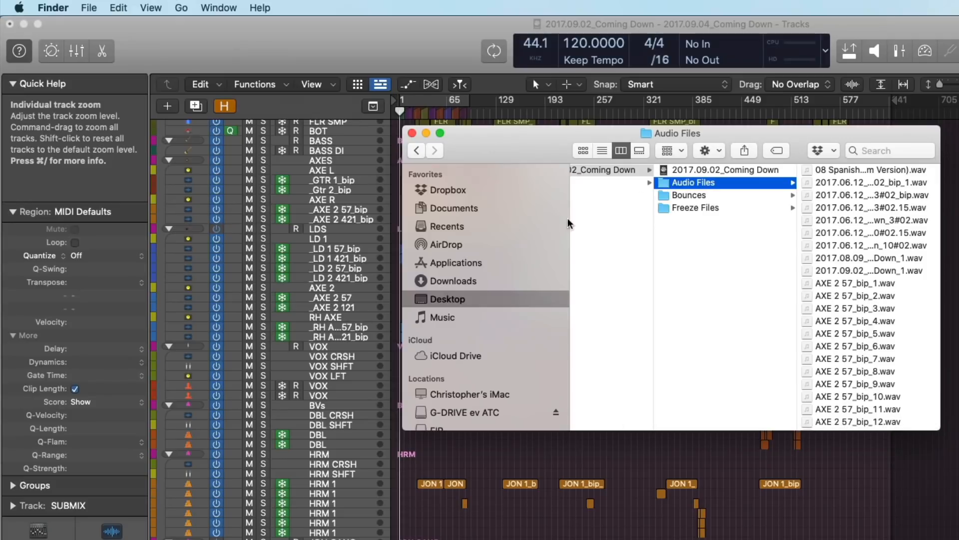
pyautogui.press('super+Tab')
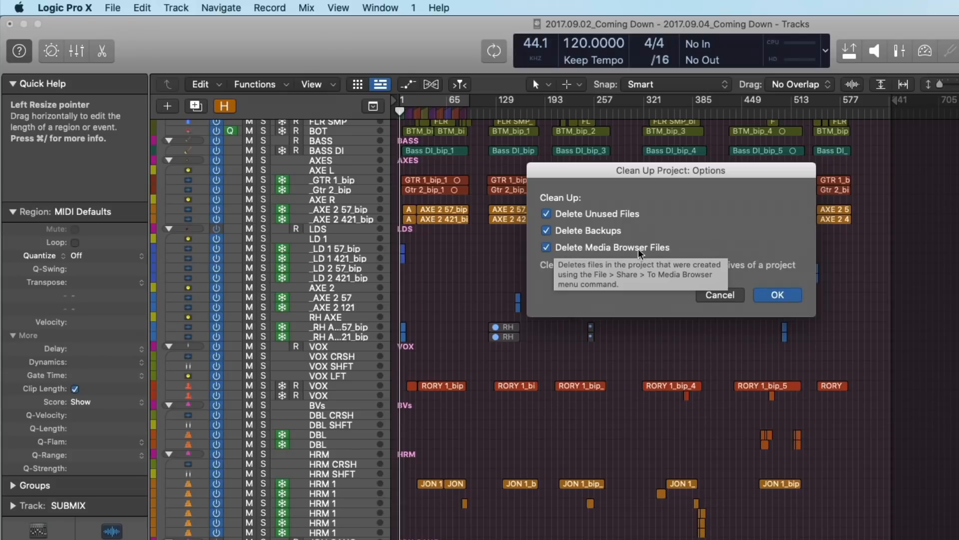
pyautogui.click(775, 298)
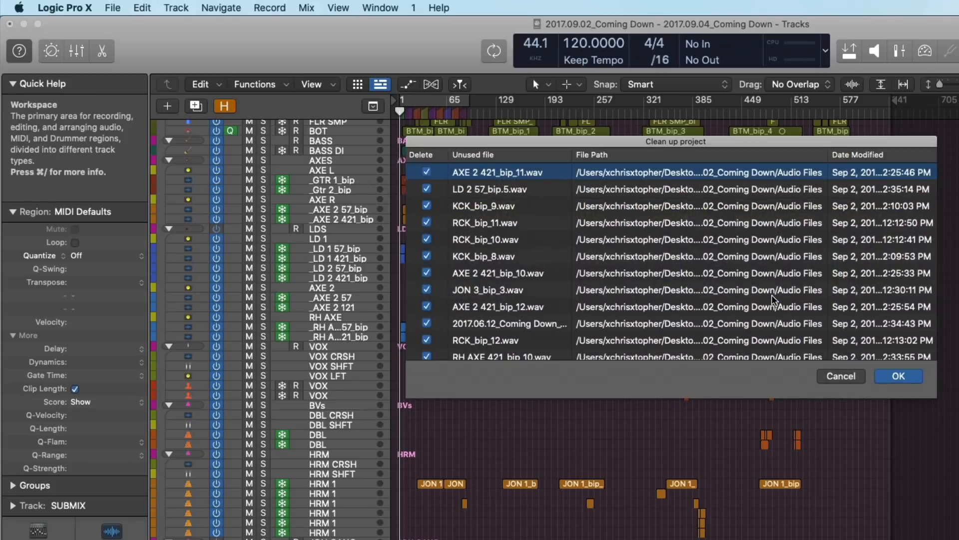
pyautogui.scroll(-10, 525, 225)
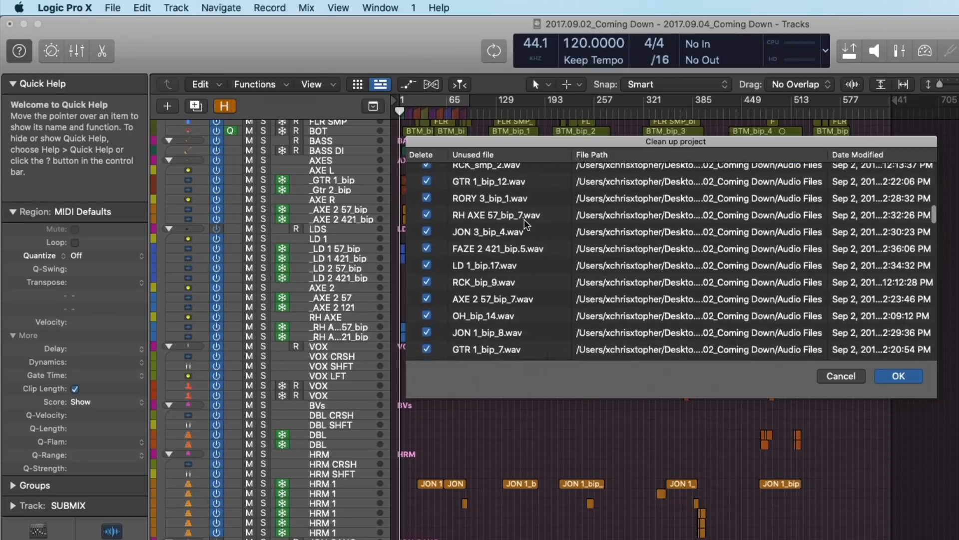
pyautogui.scroll(-10, 526, 225)
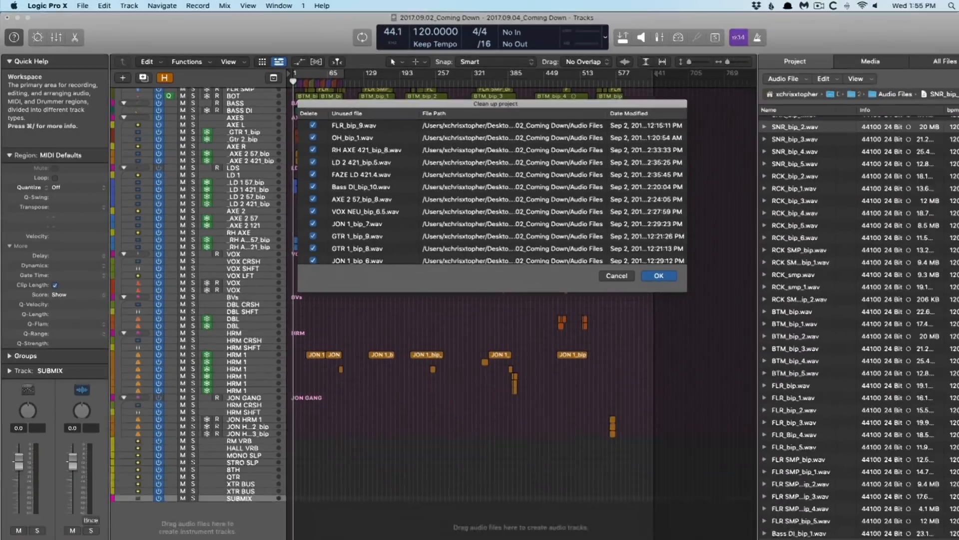
# Empty the Trash permanently and return to the project's clean-up list.
pyautogui.rightClick(738, 539)
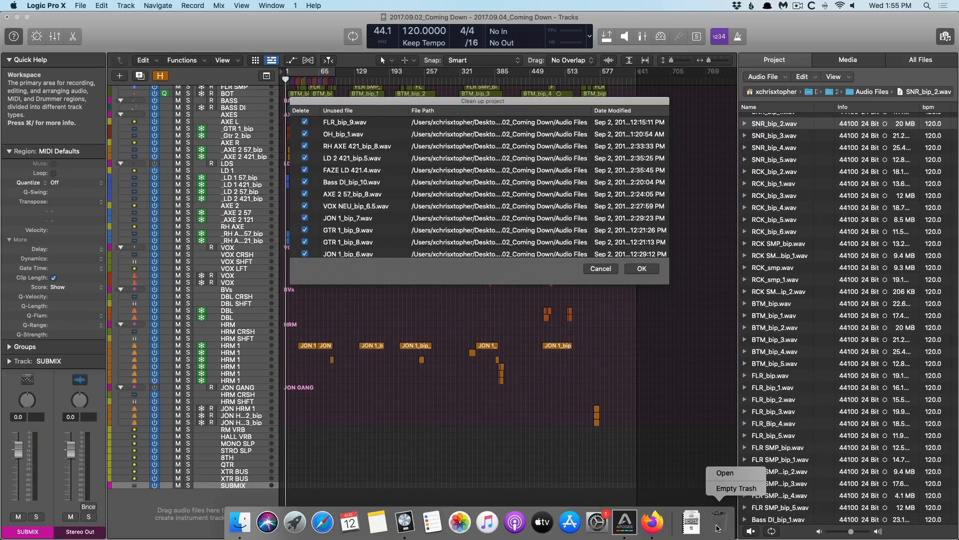
pyautogui.click(730, 490)
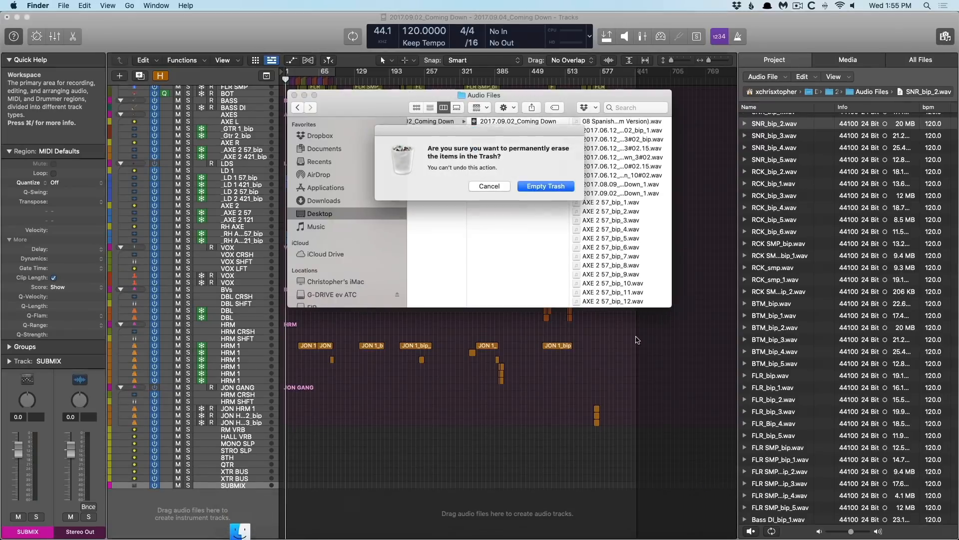
pyautogui.click(550, 186)
pyautogui.click(300, 26)
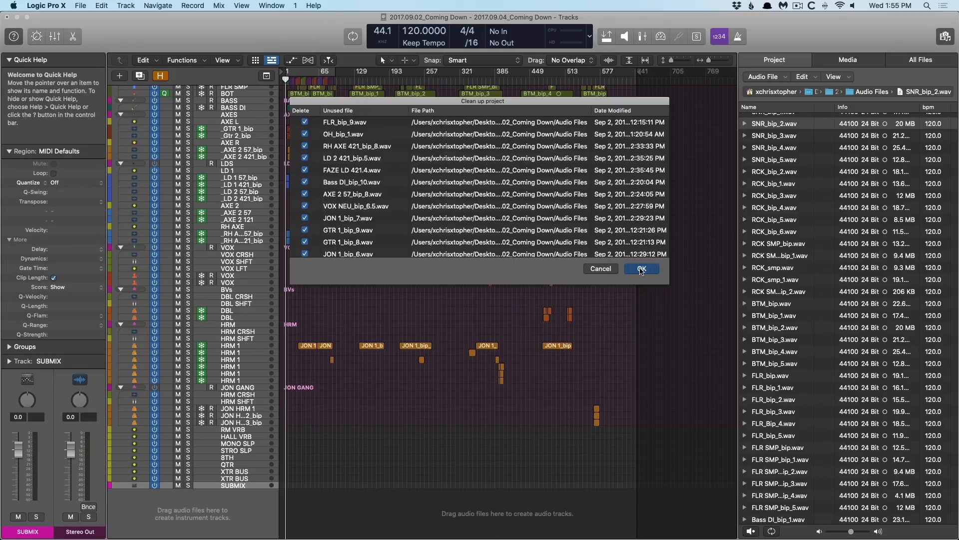
# Delete all listed unused files from the project and look through them in the Trash.
pyautogui.click(642, 268)
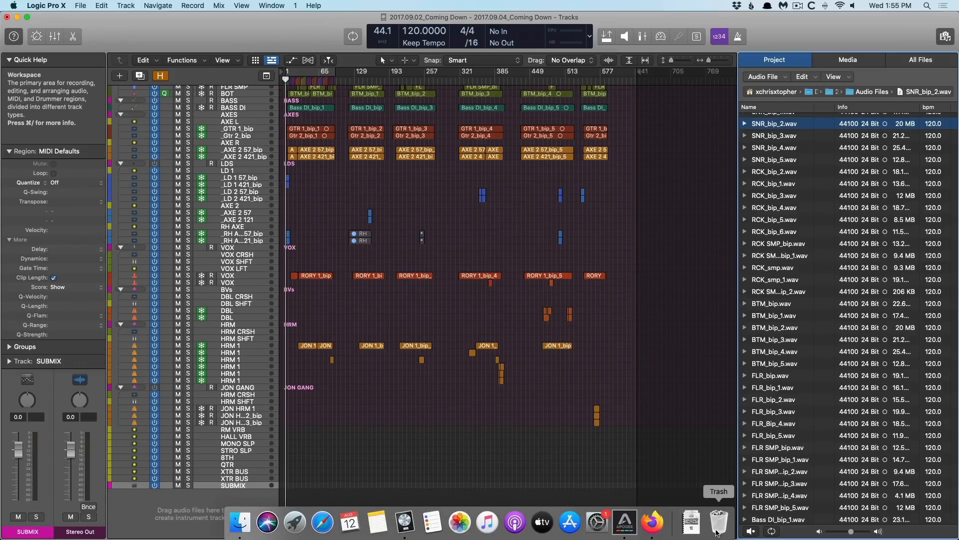
pyautogui.click(717, 531)
pyautogui.scroll(-10, 368, 245)
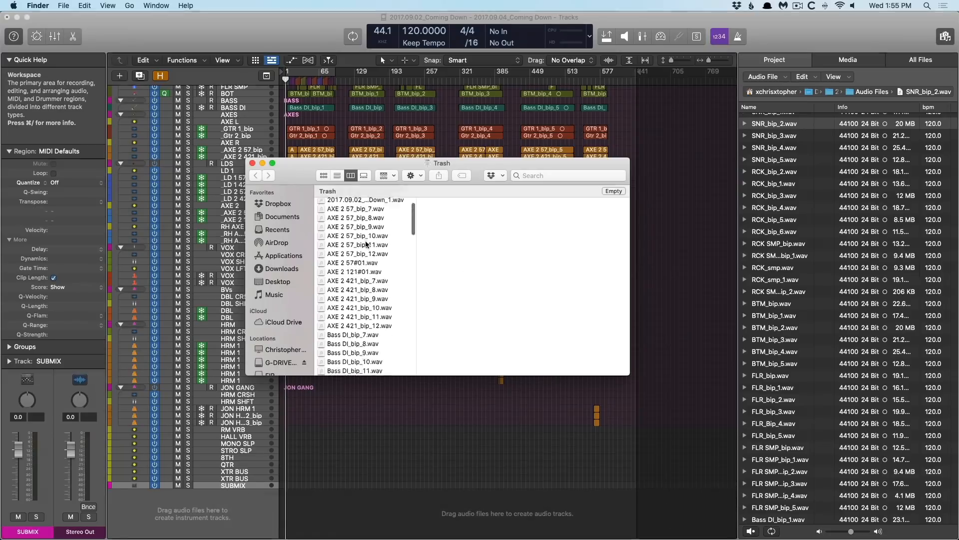
pyautogui.scroll(-8, 368, 244)
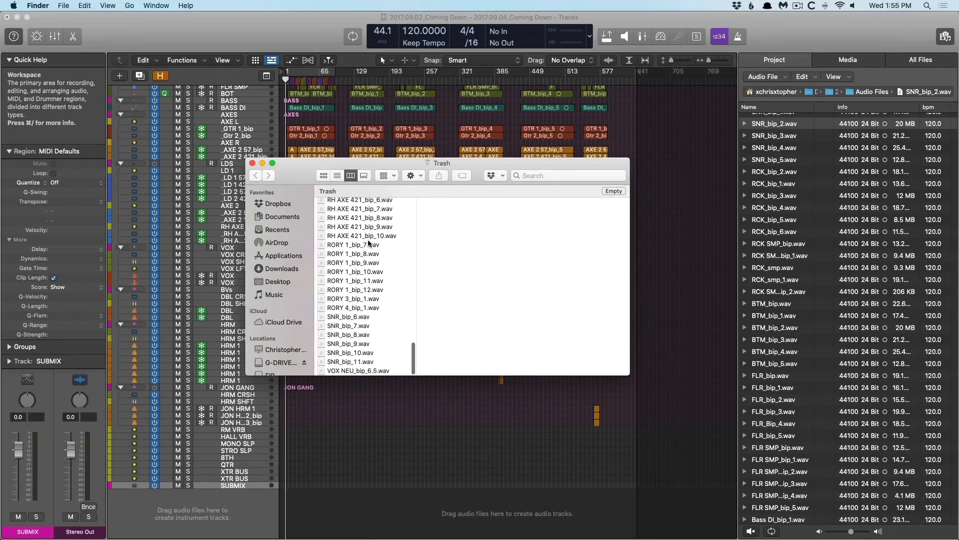
pyautogui.scroll(10, 368, 244)
pyautogui.scroll(8, 368, 245)
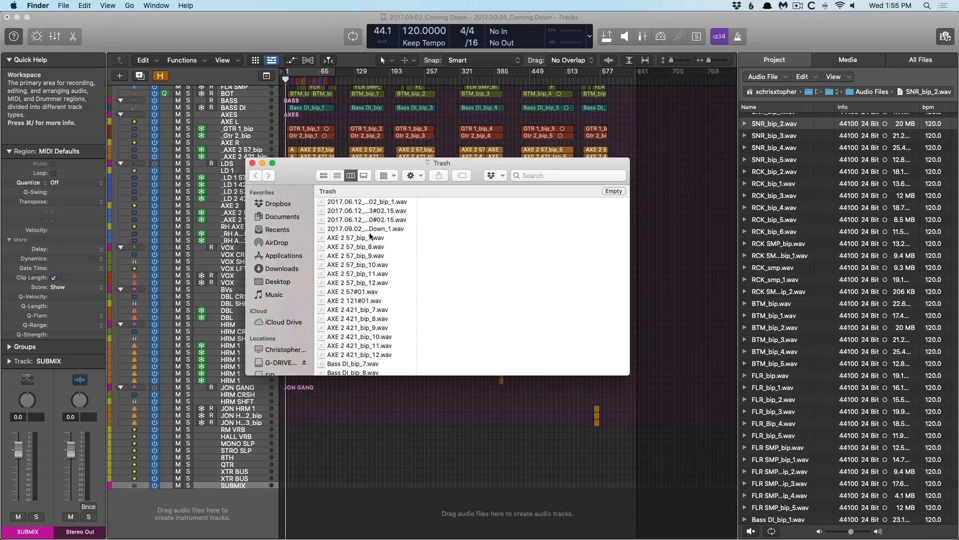
pyautogui.click(282, 42)
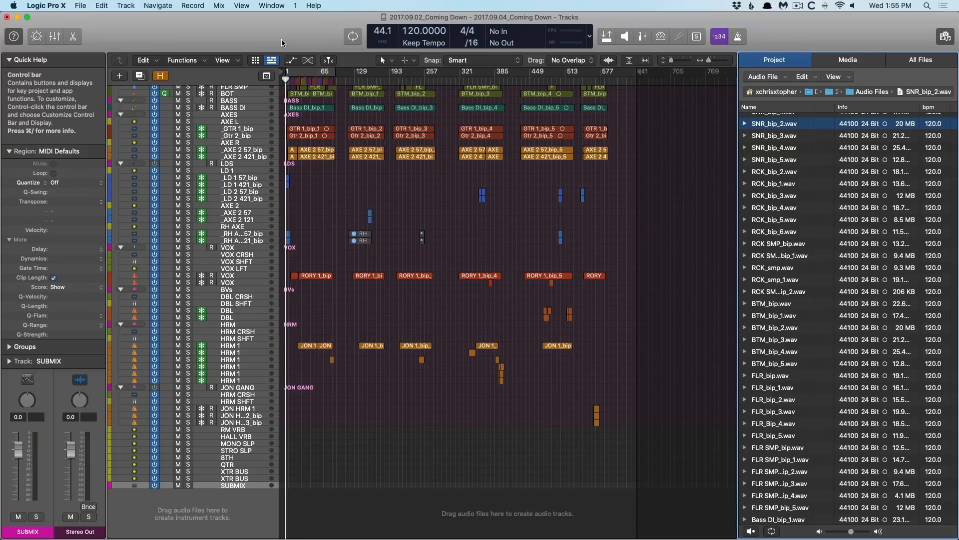
# Close the Trash window and check the size of the 2017.09.02_Coming Down folder in its file info.
pyautogui.press('super+Tab')
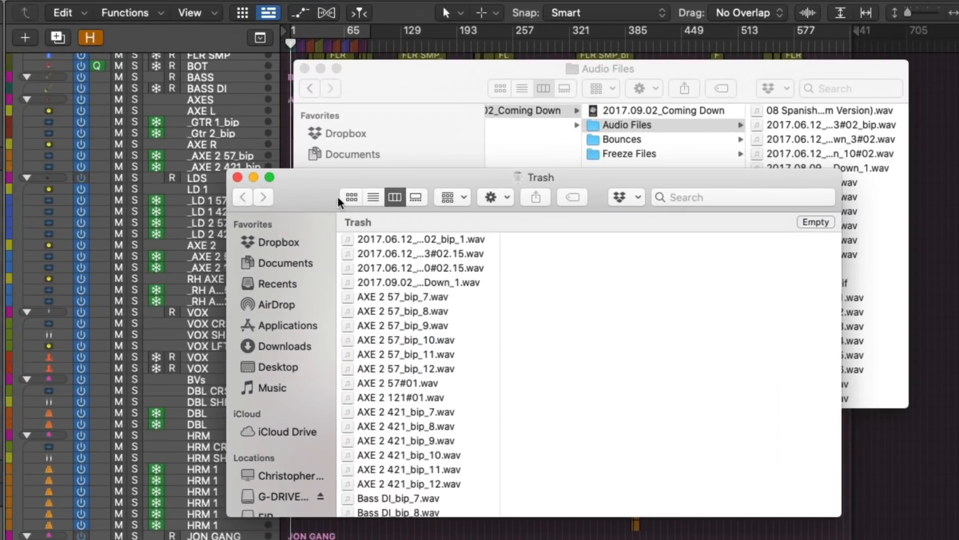
pyautogui.click(238, 176)
pyautogui.hscroll(-2, 535, 129)
pyautogui.hscroll(-2, 536, 129)
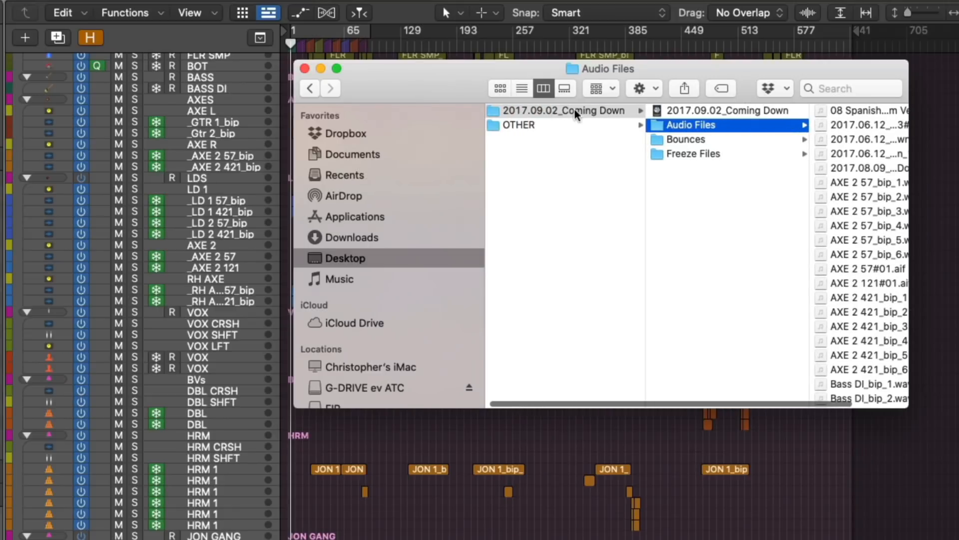
pyautogui.rightClick(553, 112)
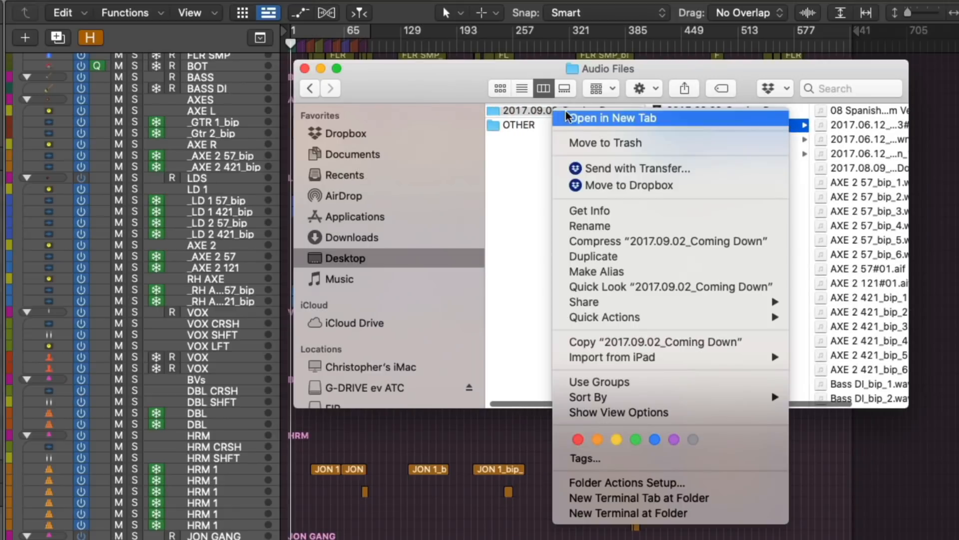
pyautogui.click(592, 211)
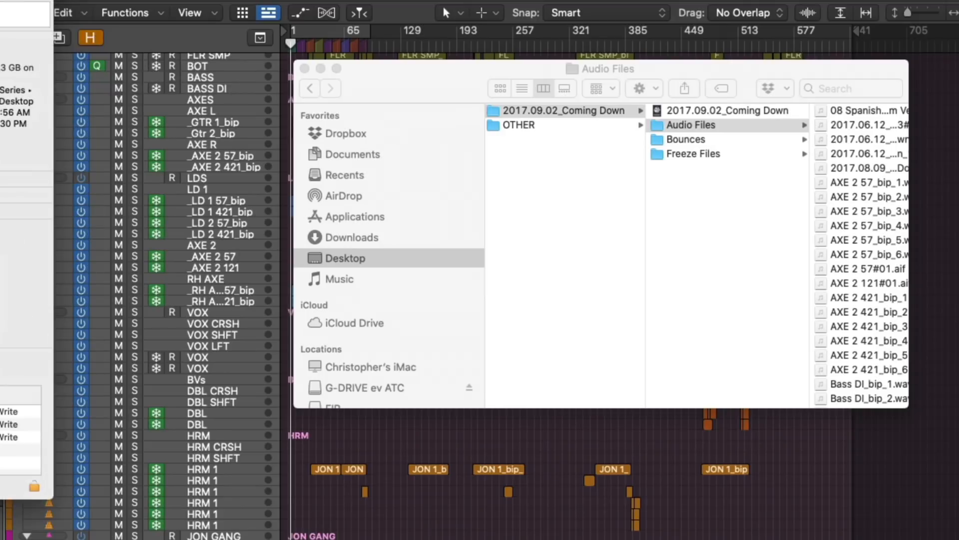
pyautogui.moveTo(1, 1); pyautogui.dragTo(531, 71)
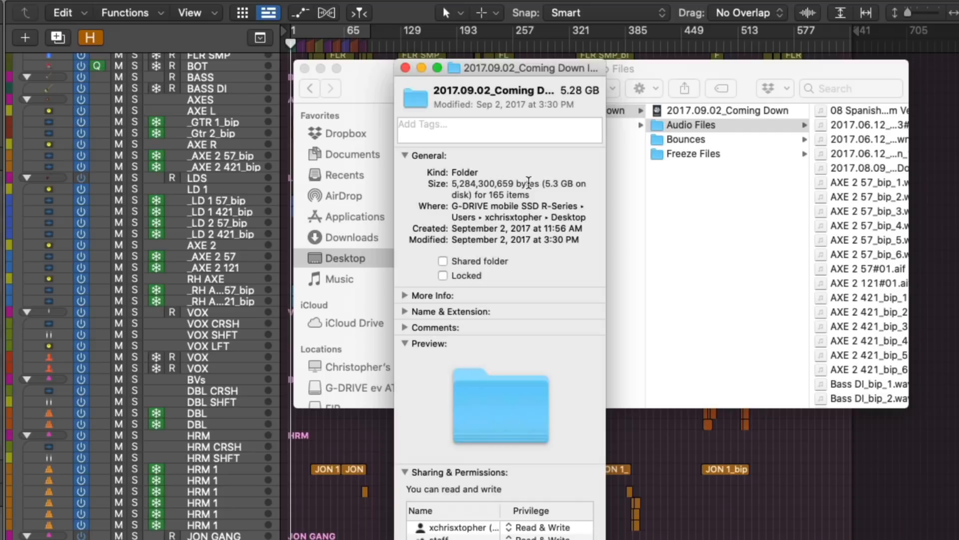
pyautogui.click(405, 68)
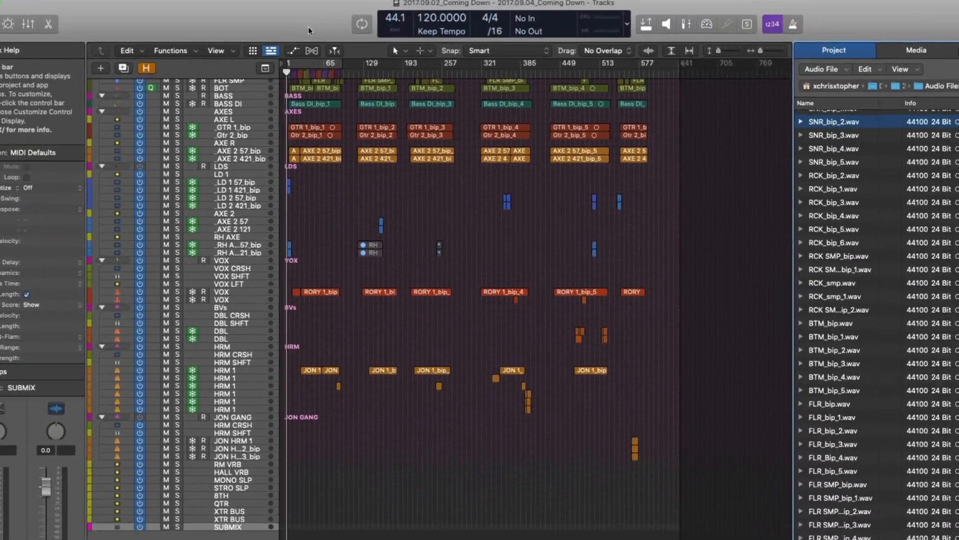
# Create one new audio track with Input 2 as its audio input.
pyautogui.press('alt+super+n')
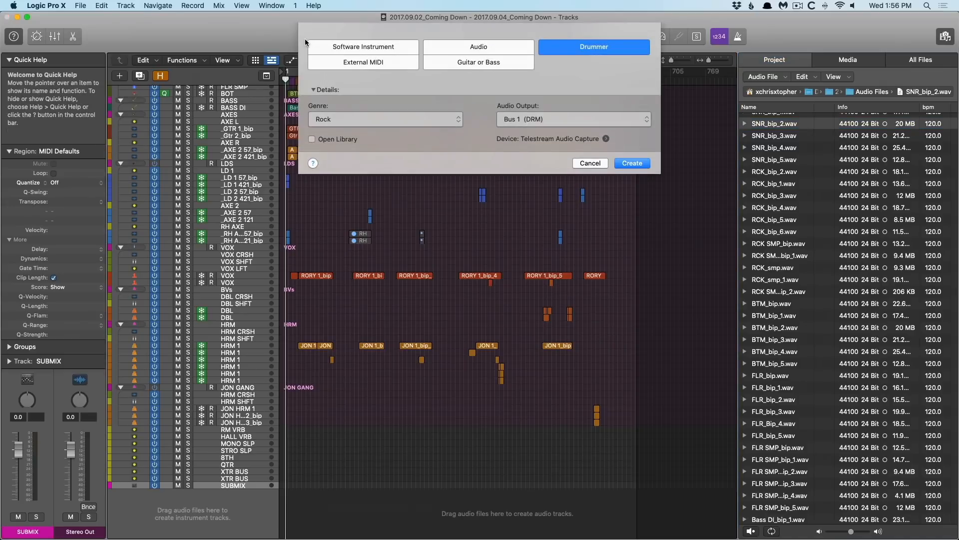
pyautogui.click(424, 48)
pyautogui.click(349, 119)
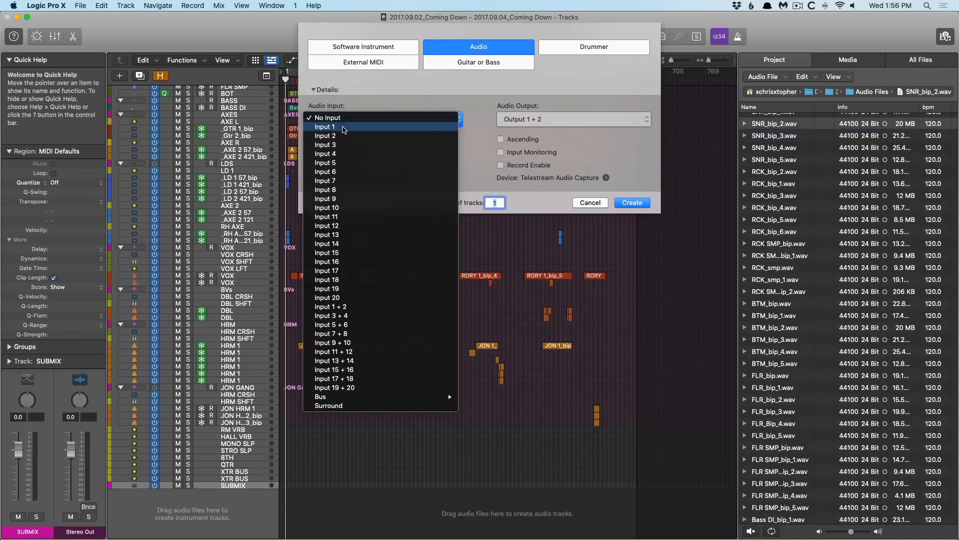
pyautogui.click(342, 136)
pyautogui.click(630, 203)
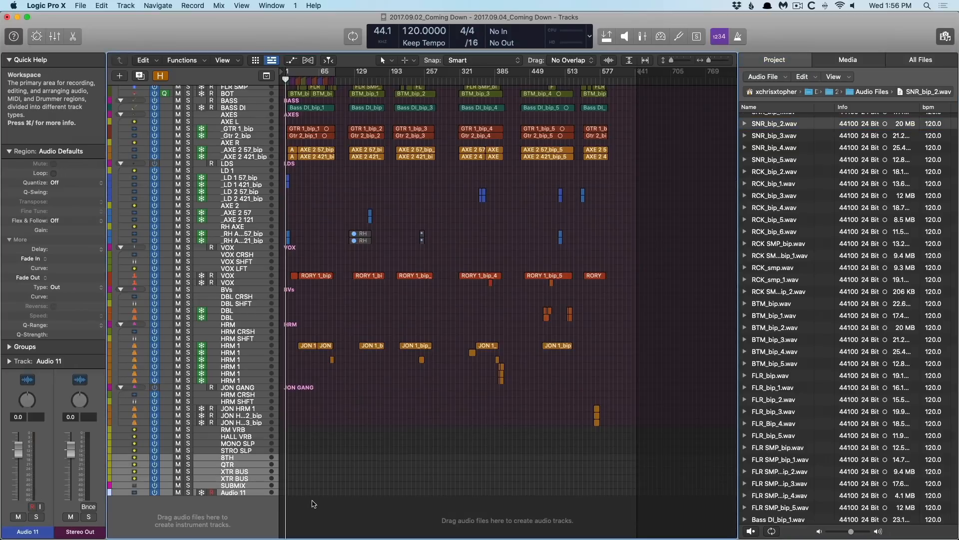
# Rename the new audio track VO and collapse the Quick Help section.
pyautogui.moveTo(313, 501); pyautogui.dragTo(288, 477)
pyautogui.click(166, 398)
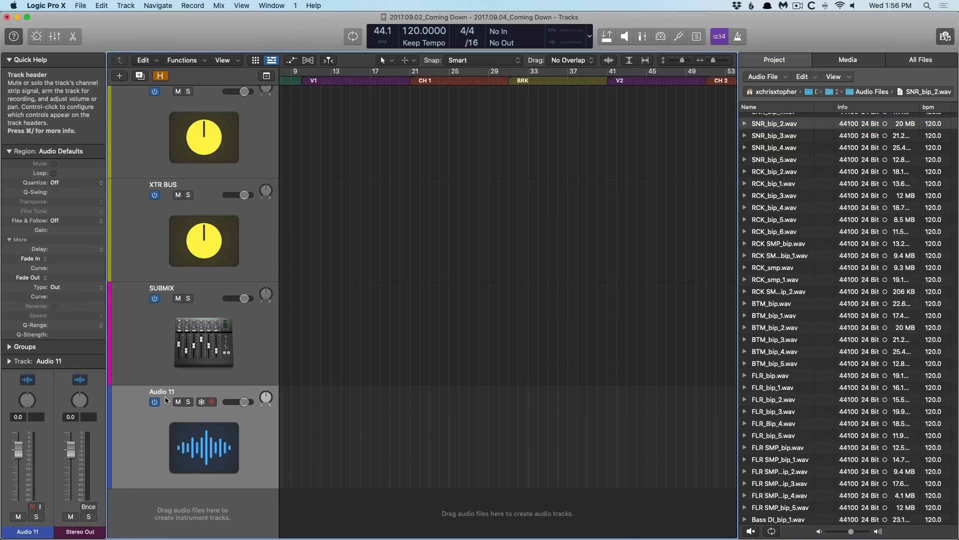
pyautogui.doubleClick(165, 391)
pyautogui.write('VO')
pyautogui.press('Return')
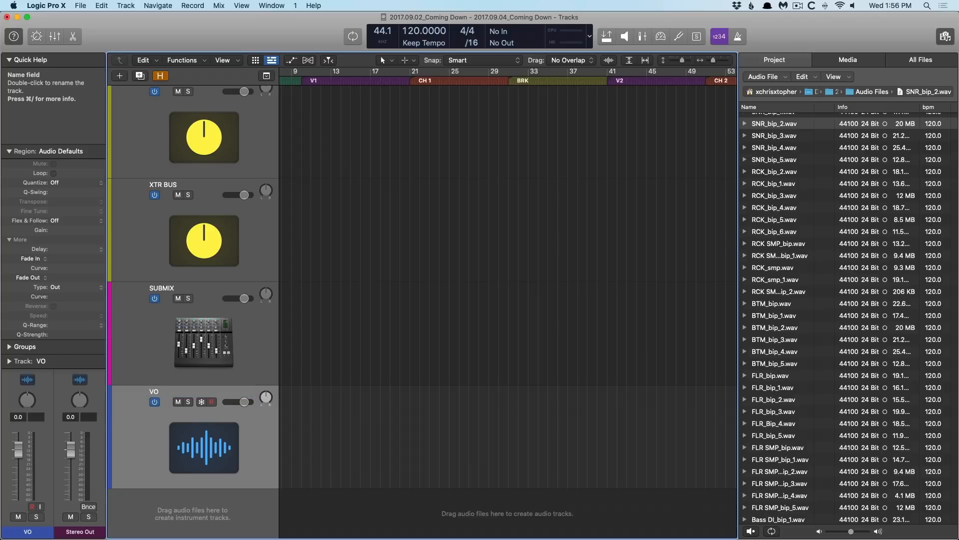
pyautogui.click(10, 61)
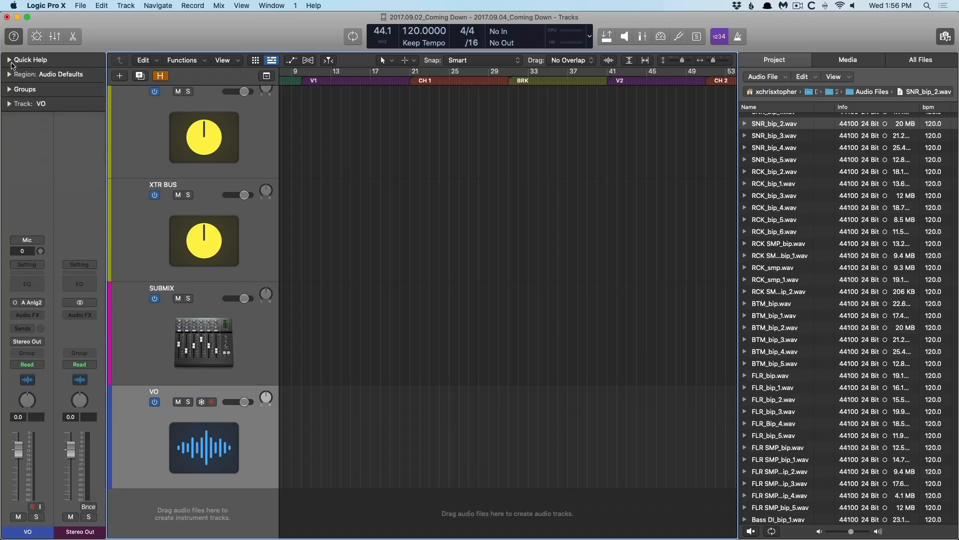
# Record-enable the VO track and turn off the count-in.
pyautogui.click(212, 402)
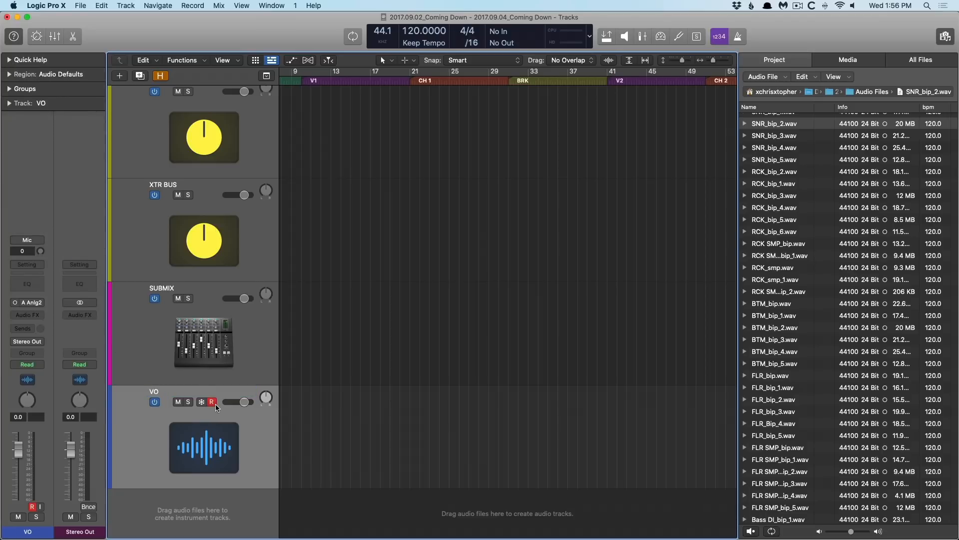
pyautogui.click(713, 43)
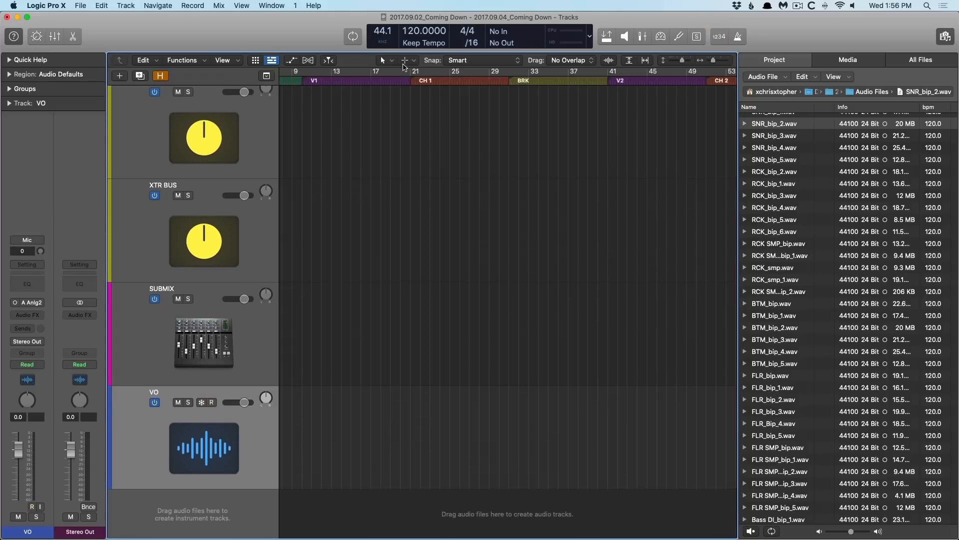
pyautogui.press('r')
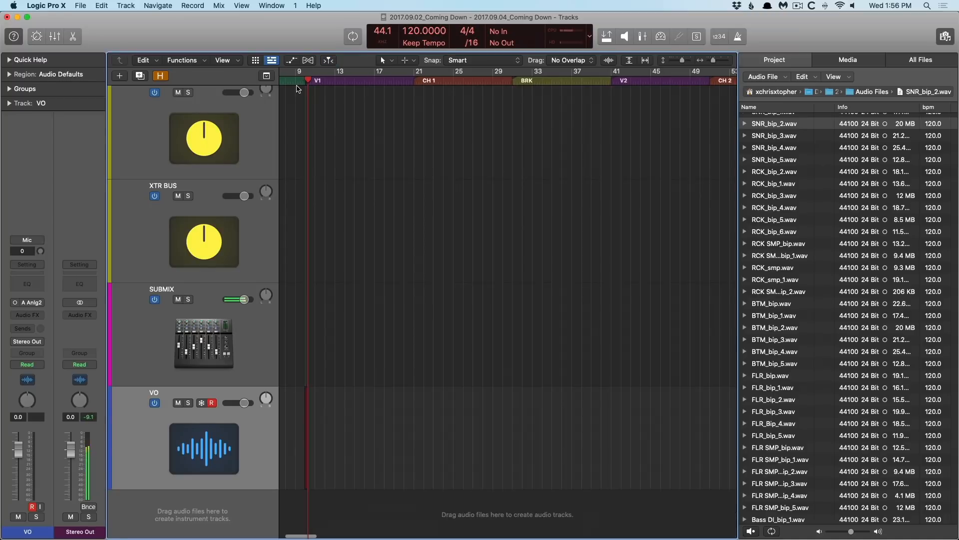
pyautogui.press('space')
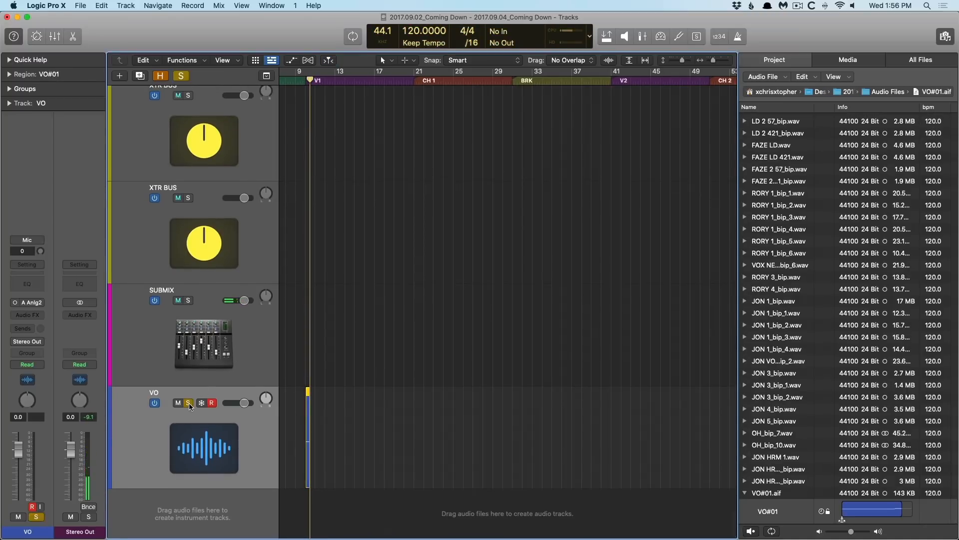
pyautogui.press('super+z')
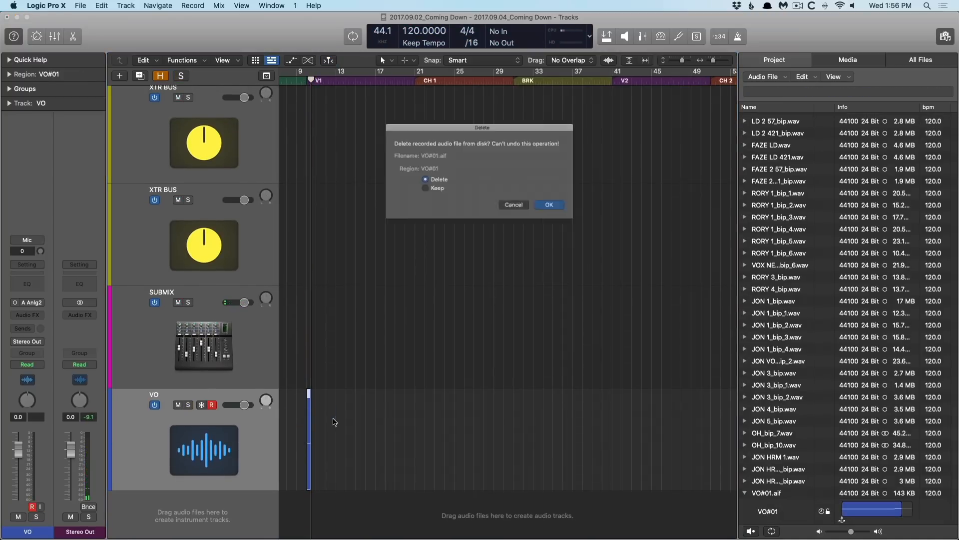
pyautogui.press('Return')
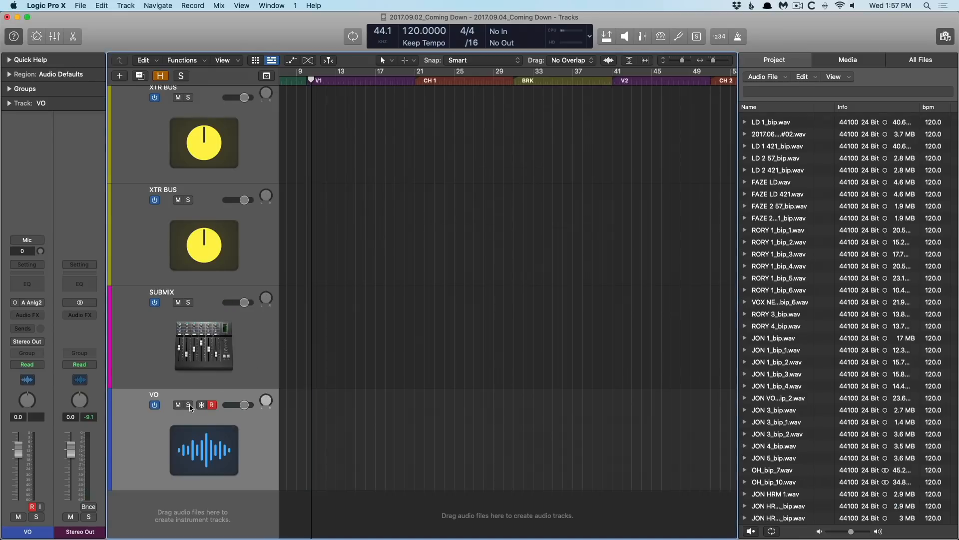
# Solo the VO track, record a short first take at the start of V1, and magnify the recorded region.
pyautogui.click(189, 405)
pyautogui.press('r')
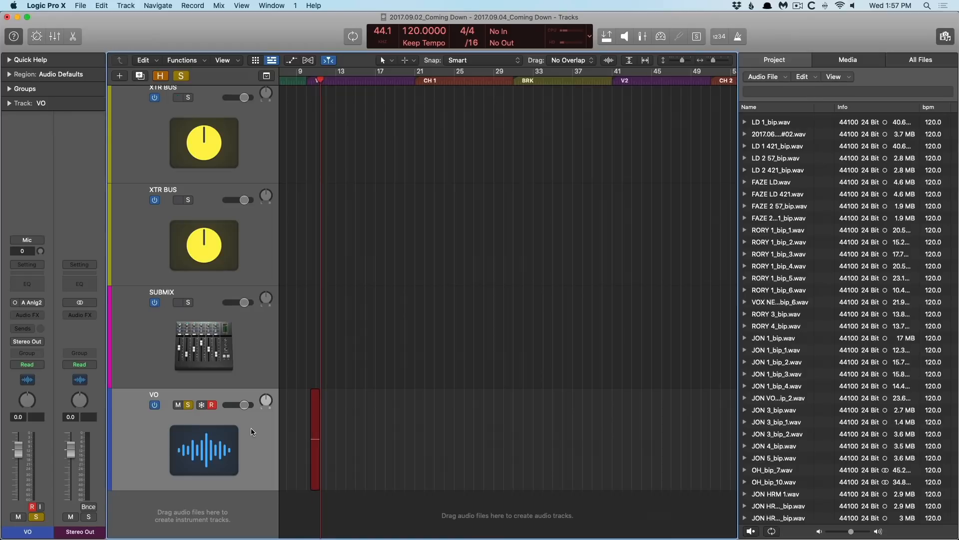
pyautogui.press('space')
pyautogui.moveTo(301, 419); pyautogui.dragTo(348, 487)
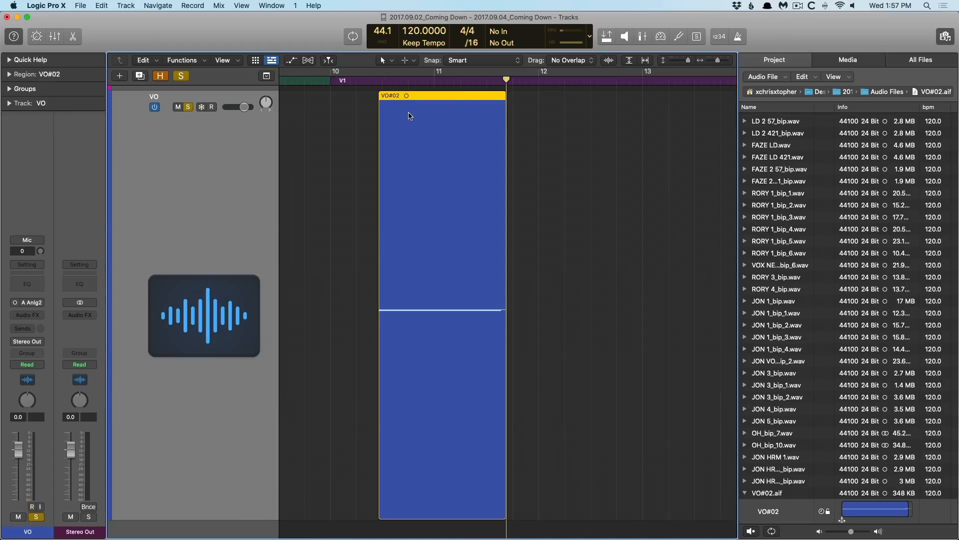
# Record two more short takes over the first VO recording and fit the take folder in view.
pyautogui.press('r')
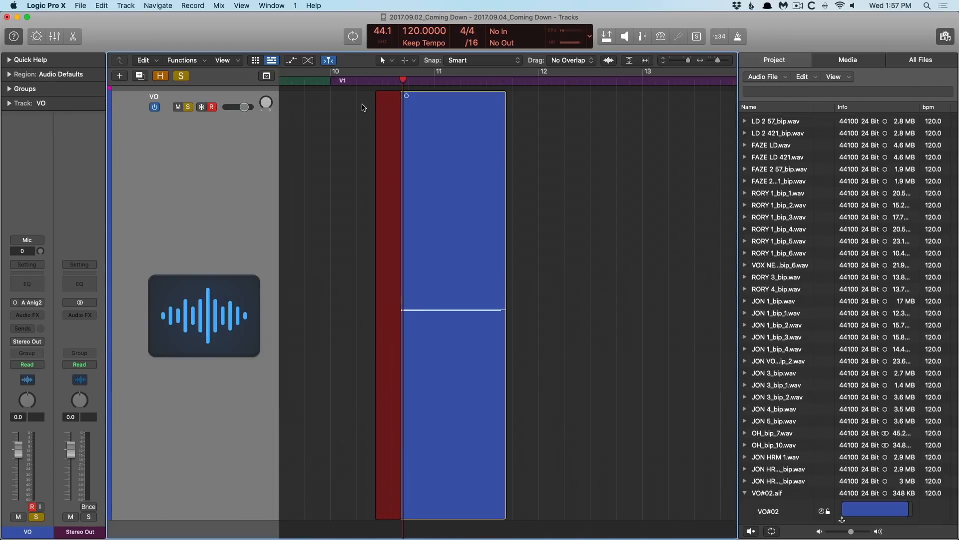
pyautogui.press('space')
pyautogui.press('r')
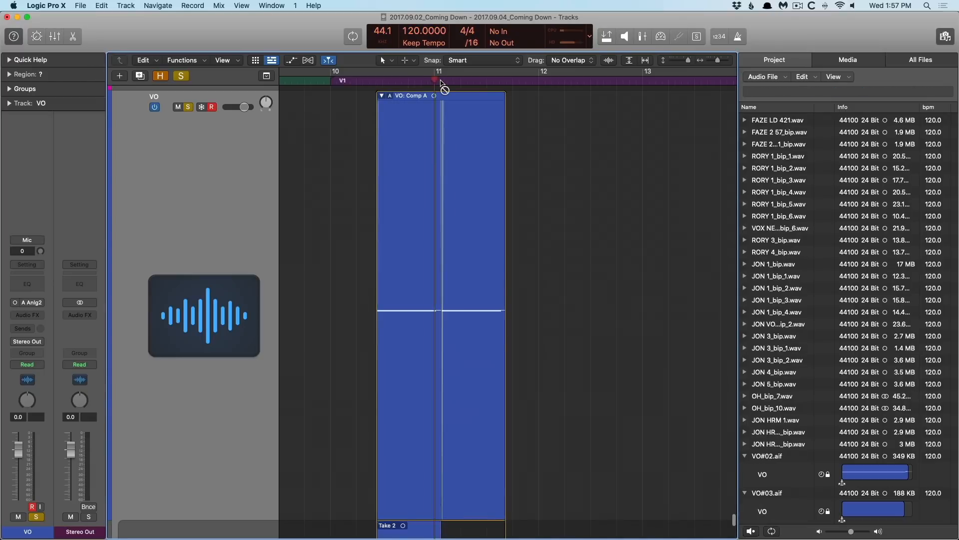
pyautogui.press('space')
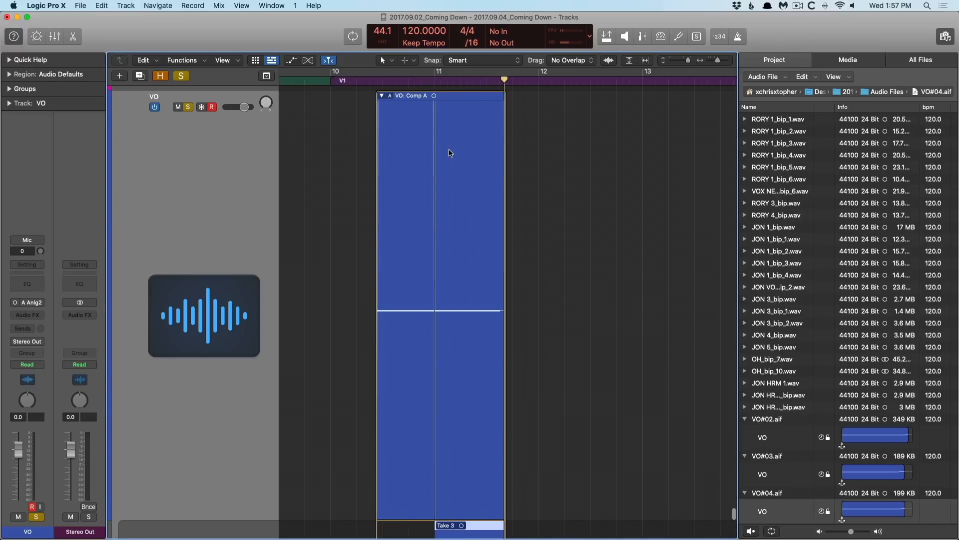
pyautogui.press('z')
pyautogui.moveTo(311, 224); pyautogui.dragTo(312, 225)
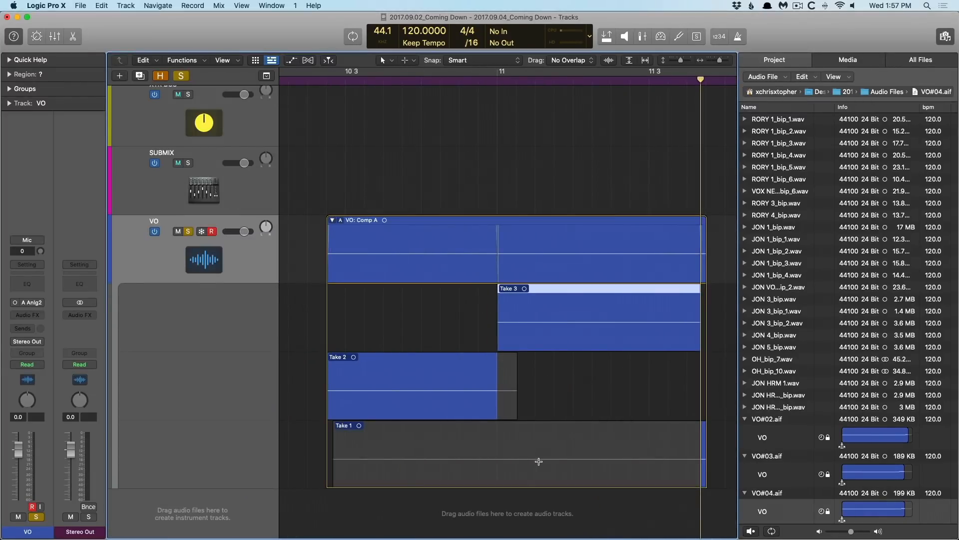
# Select Take 1, Take 2 and Take 3 in turn to examine which project audio file each one uses.
pyautogui.click(424, 437)
pyautogui.scroll(-1, 752, 421)
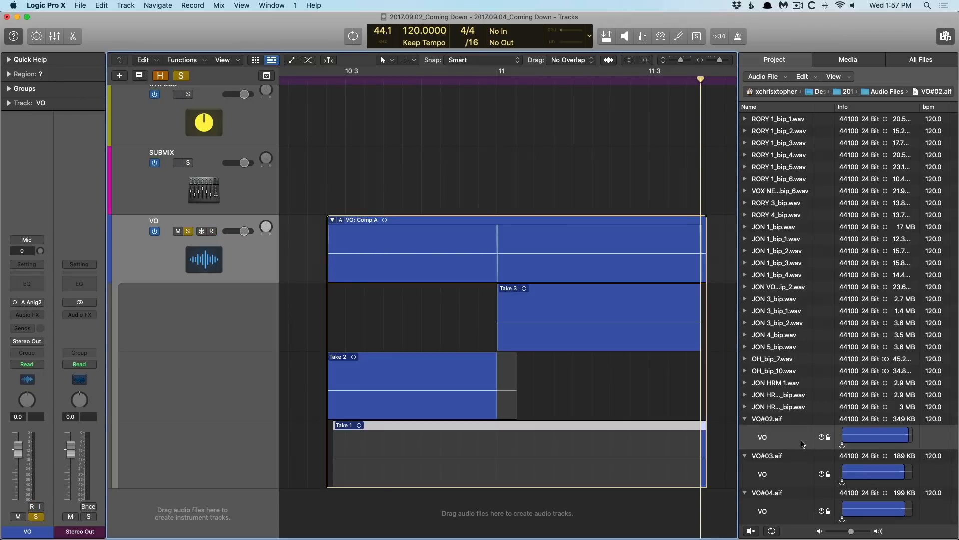
pyautogui.scroll(2, 745, 419)
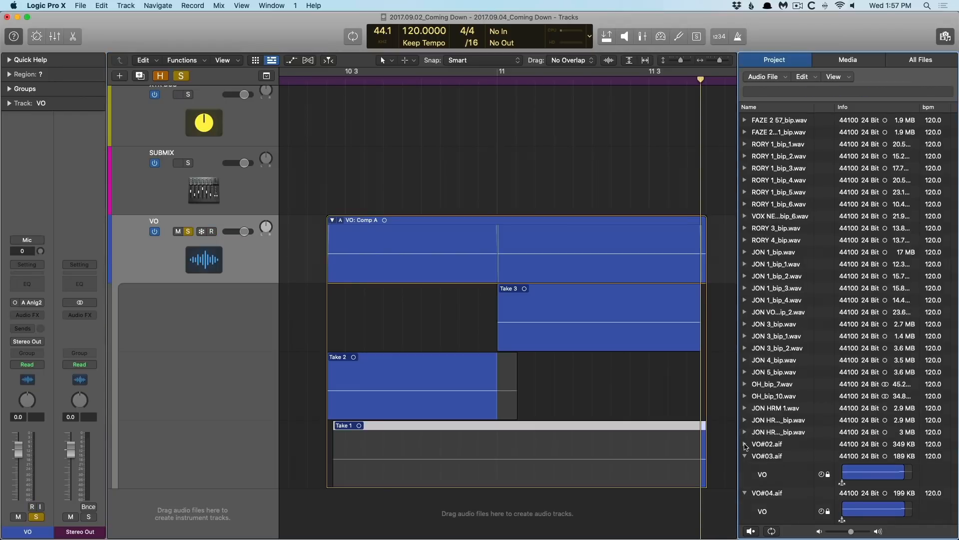
pyautogui.scroll(-2, 775, 452)
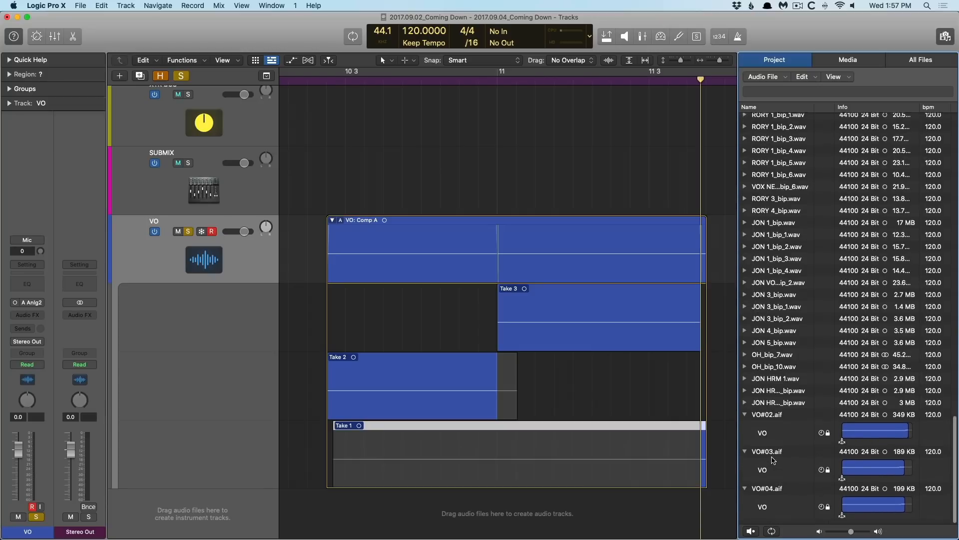
pyautogui.click(443, 369)
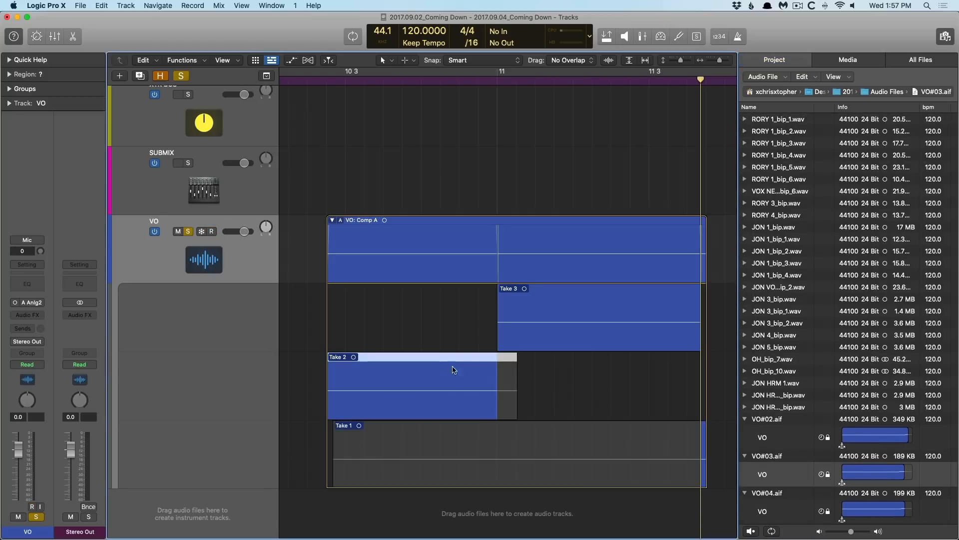
pyautogui.click(631, 307)
pyautogui.click(665, 307)
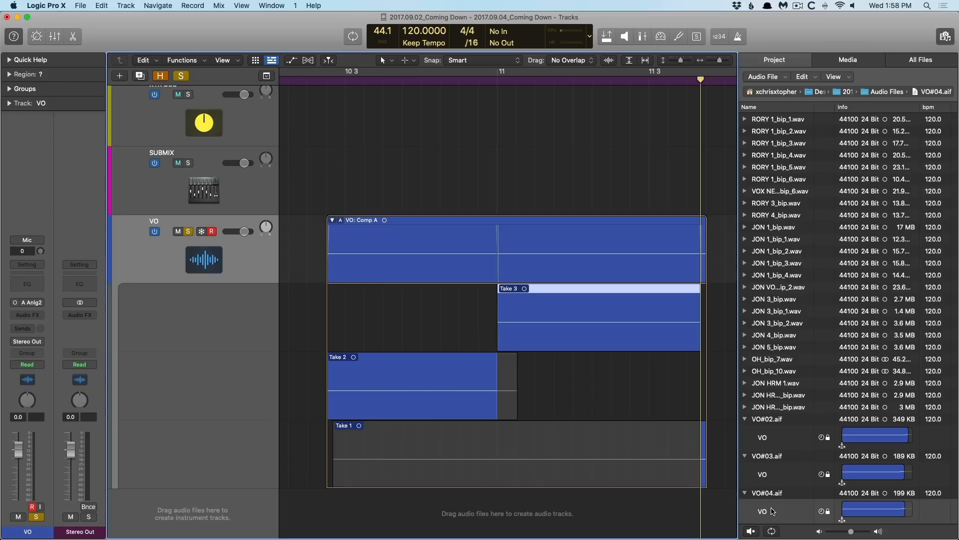
pyautogui.click(773, 511)
# Select the unused files in the project audio list and check whether the VO recordings count as unused.
pyautogui.click(805, 77)
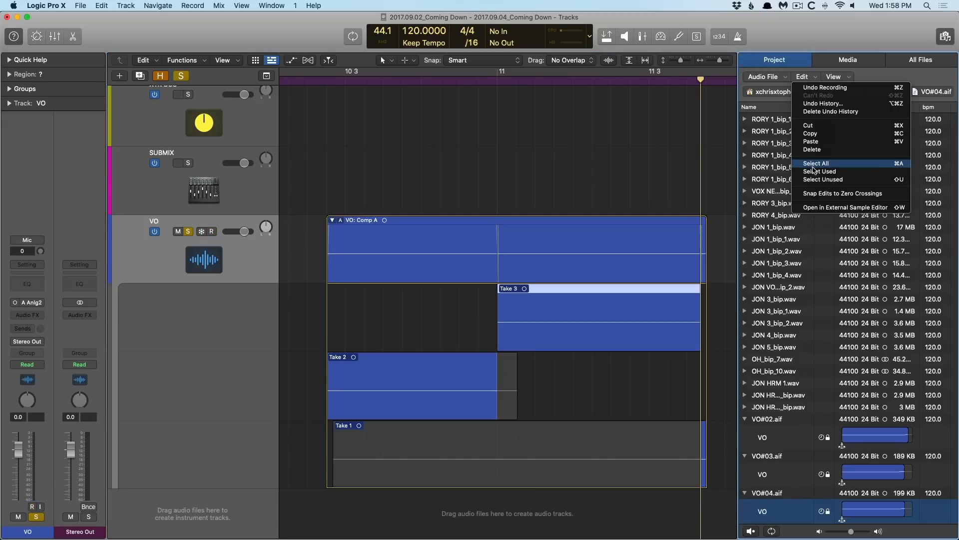
pyautogui.click(816, 180)
pyautogui.scroll(-1, 784, 370)
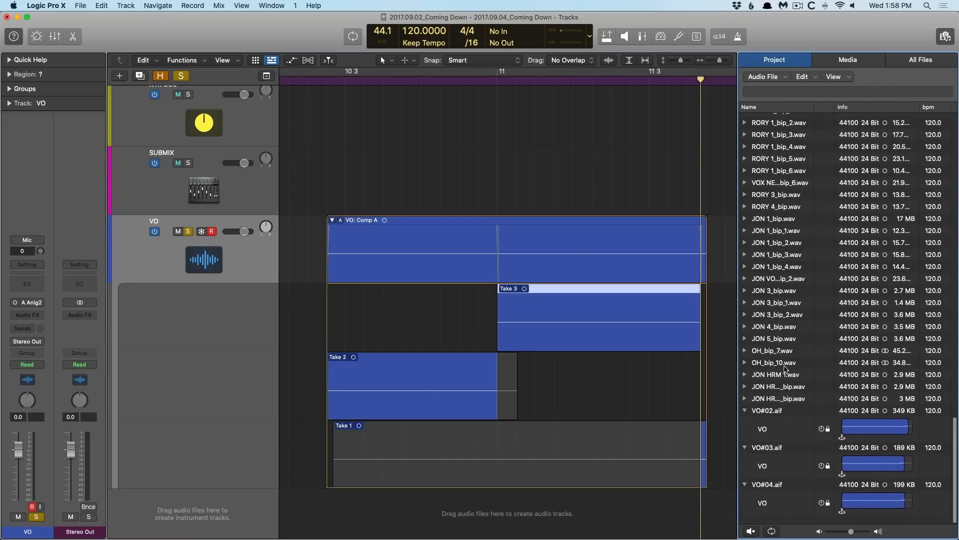
pyautogui.scroll(5, 785, 369)
pyautogui.scroll(-5, 770, 390)
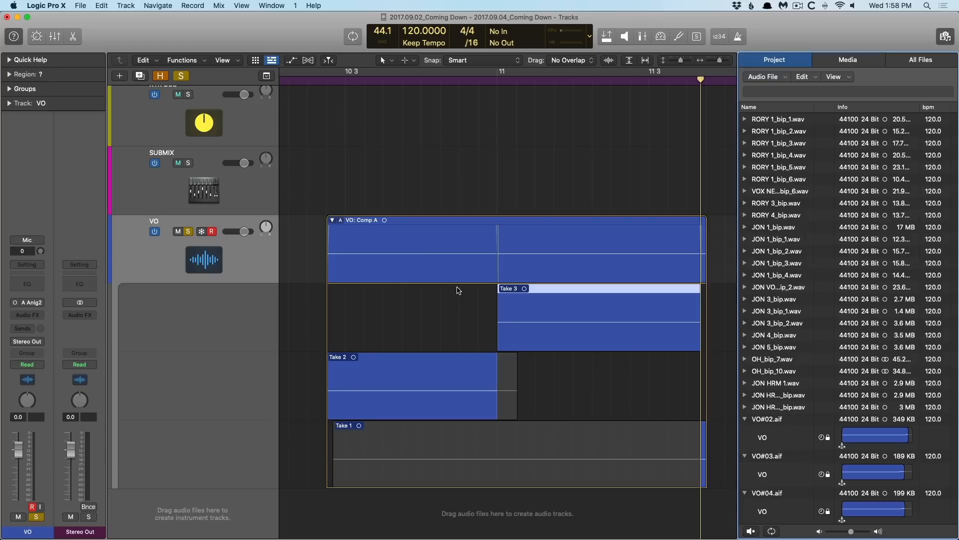
# Comp the VO take folder by swiping three sections of Take 1 into Comp A.
pyautogui.moveTo(349, 470); pyautogui.dragTo(432, 462)
pyautogui.moveTo(501, 467); pyautogui.dragTo(559, 463)
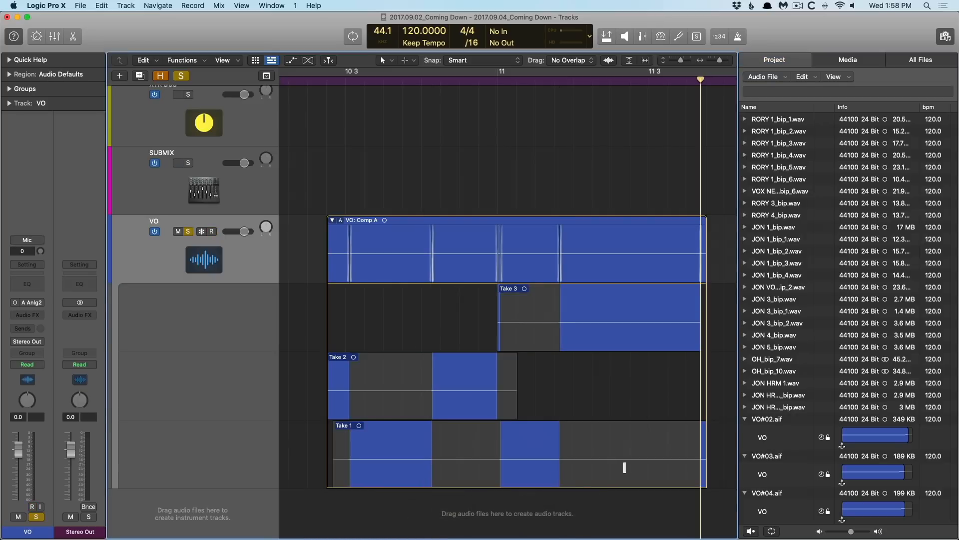
pyautogui.moveTo(624, 465); pyautogui.dragTo(690, 465)
# Collapse the VO take folder and review its Bounce Regions In Place options, leaving without bouncing.
pyautogui.click(332, 220)
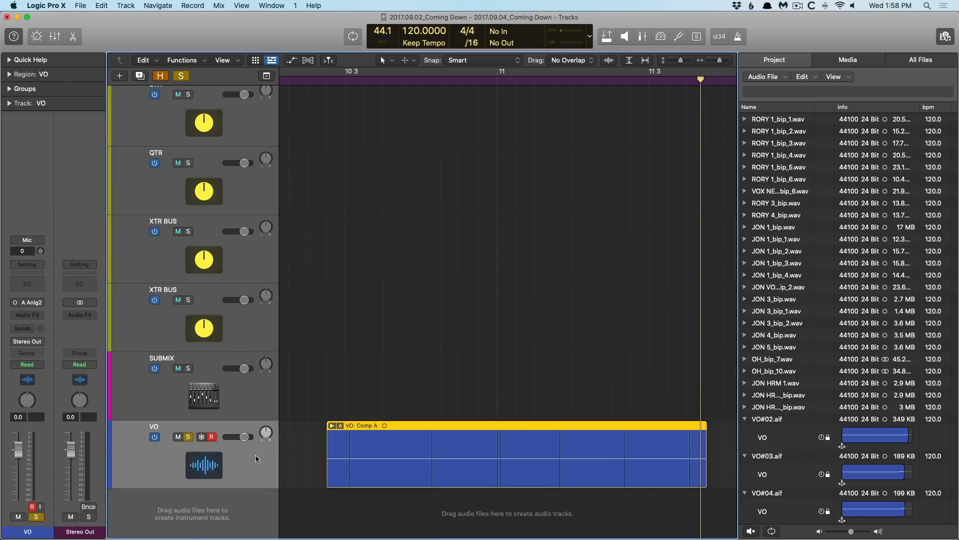
pyautogui.hotkey('ctrl', 'b')
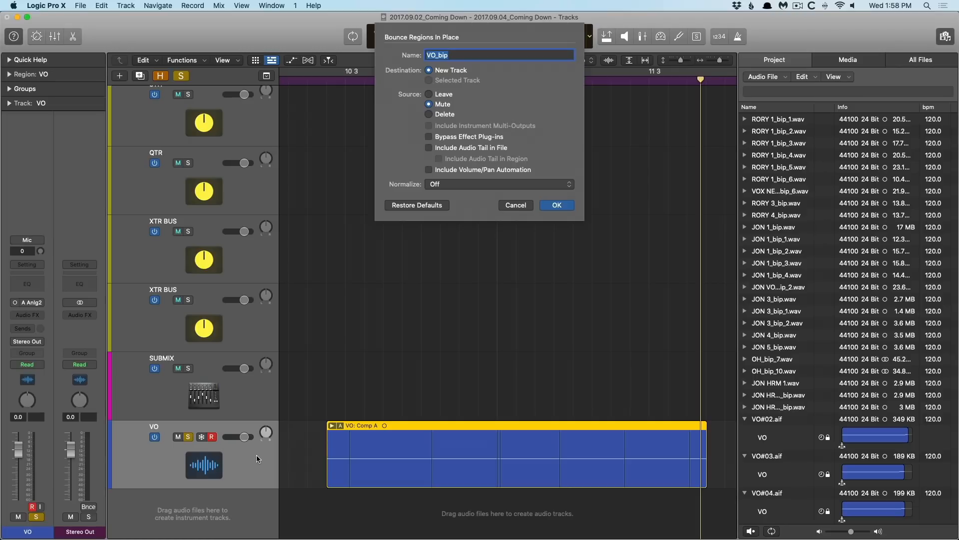
pyautogui.click(515, 205)
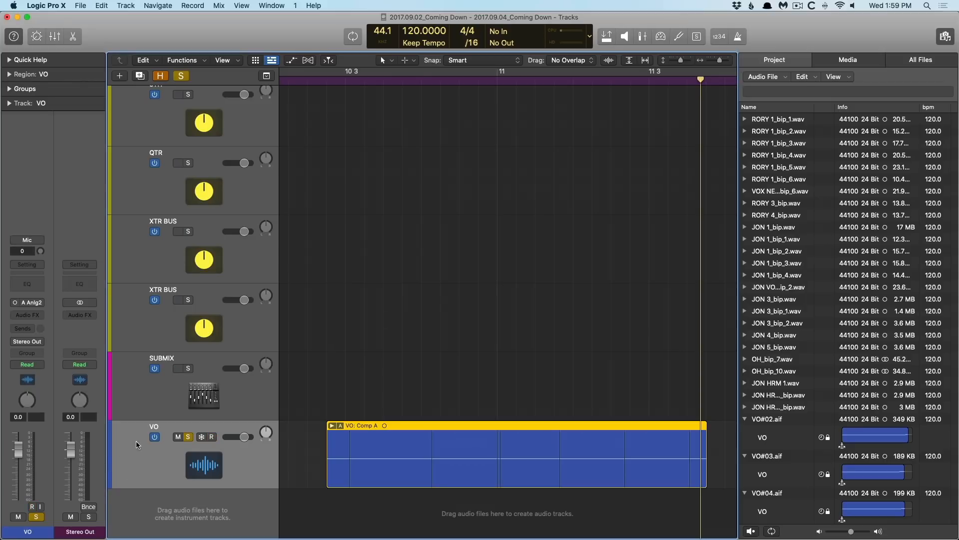
# Turn off and hide the VO track, and toggle the display of hidden tracks so it is shown again.
pyautogui.click(154, 437)
pyautogui.press('super+BackSpace')
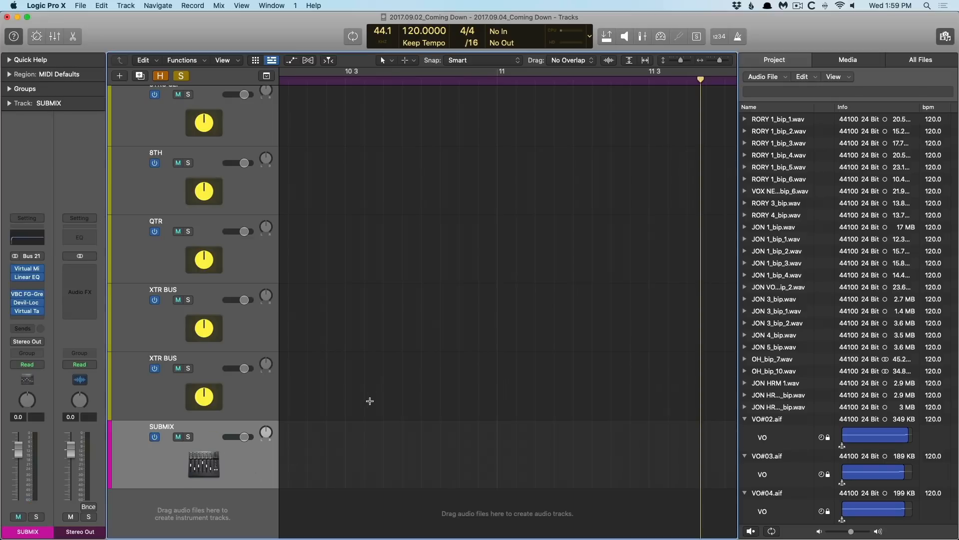
pyautogui.click(163, 79)
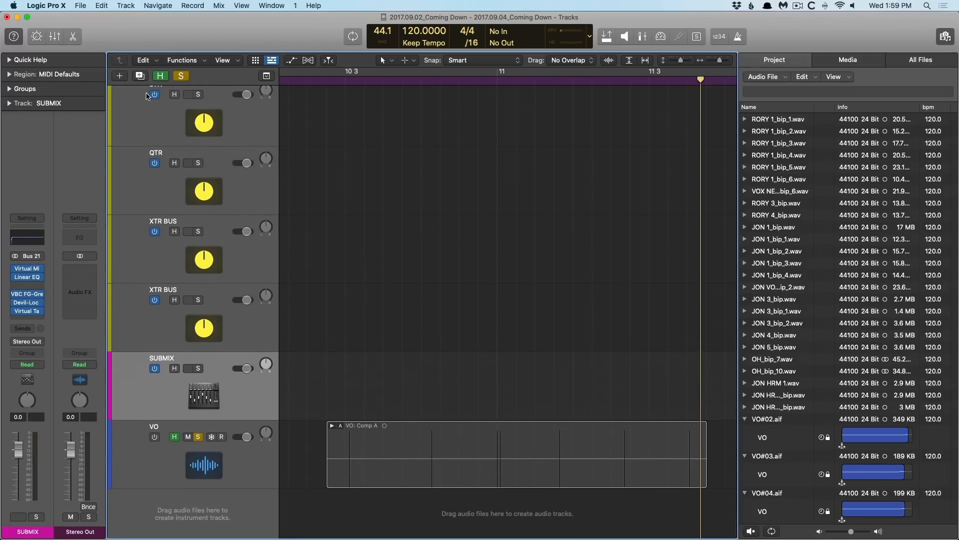
pyautogui.click(160, 75)
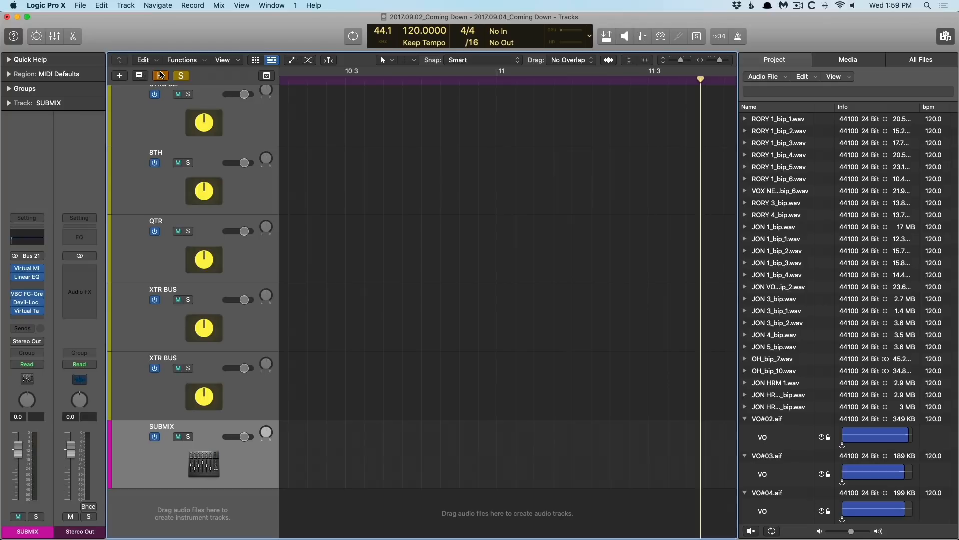
pyautogui.click(161, 75)
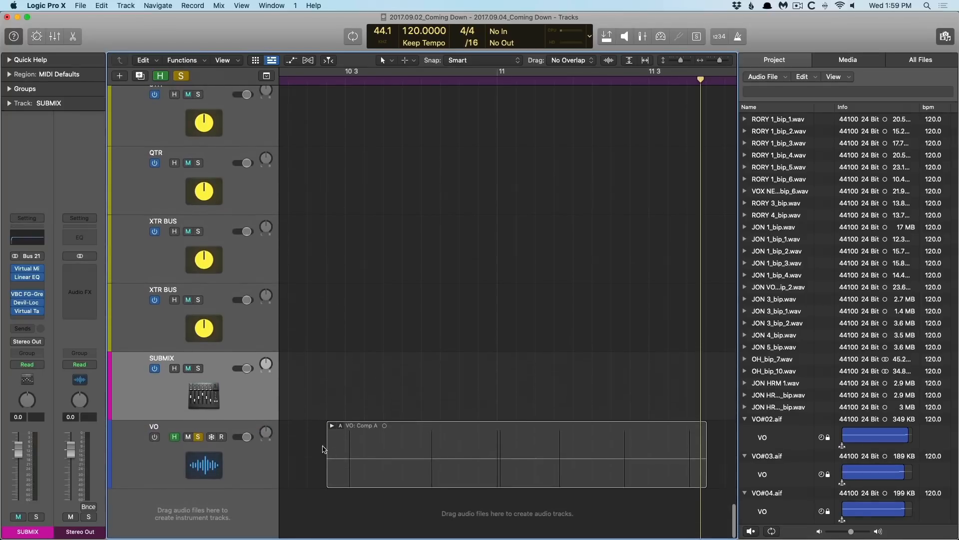
# Delete the VO: Comp A take folder from the VO track, choosing Keep for all its recorded audio files.
pyautogui.click(327, 450)
pyautogui.press('Delete')
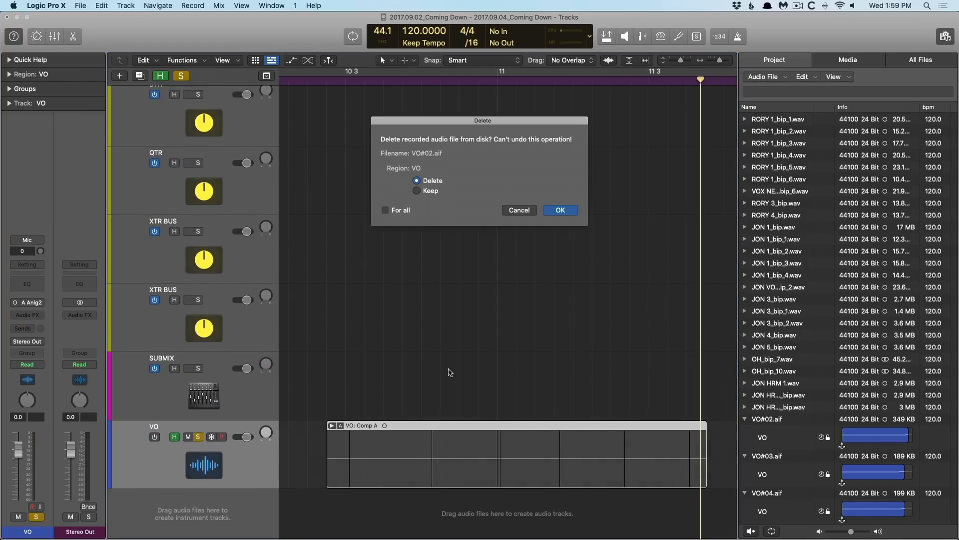
pyautogui.click(417, 191)
pyautogui.click(403, 210)
pyautogui.click(569, 211)
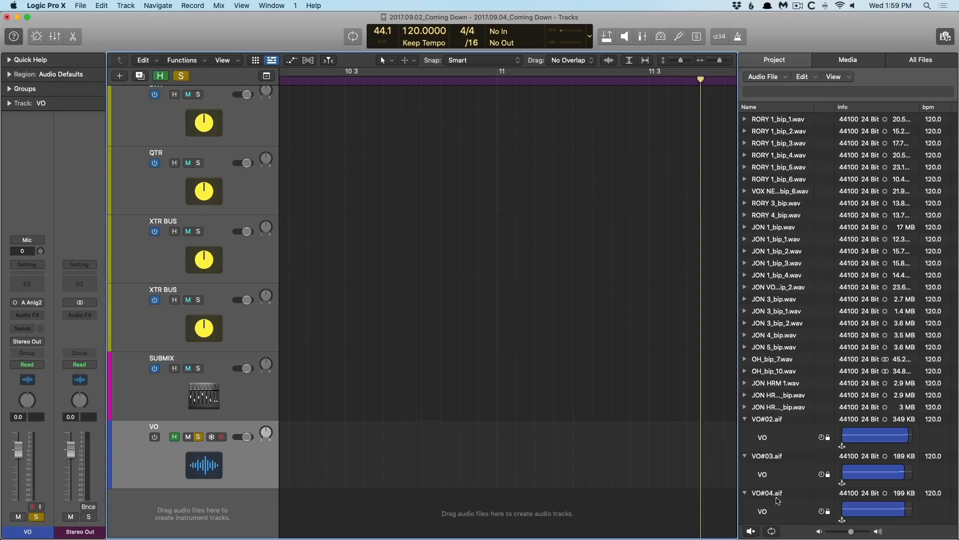
# Select the unused audio files in the project and delete all of them from disk.
pyautogui.click(811, 77)
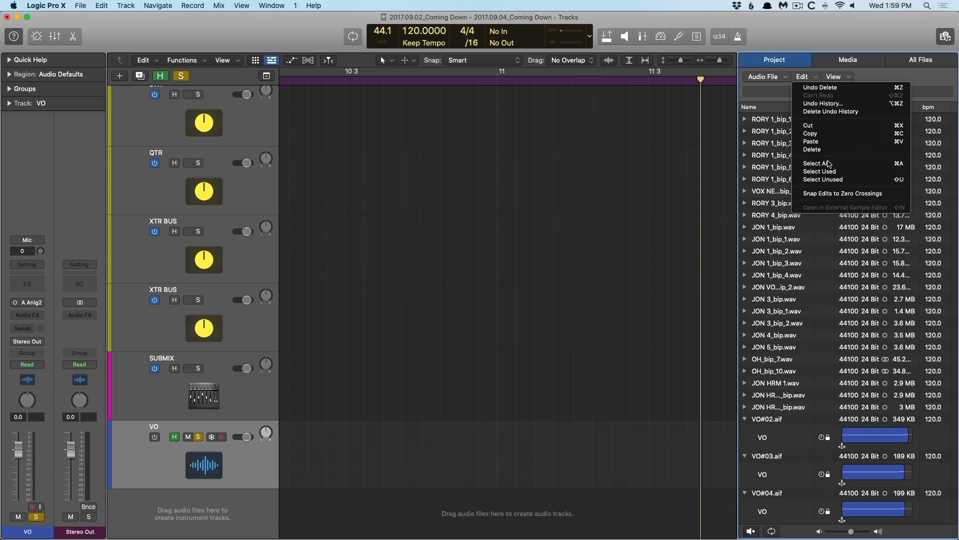
pyautogui.click(830, 179)
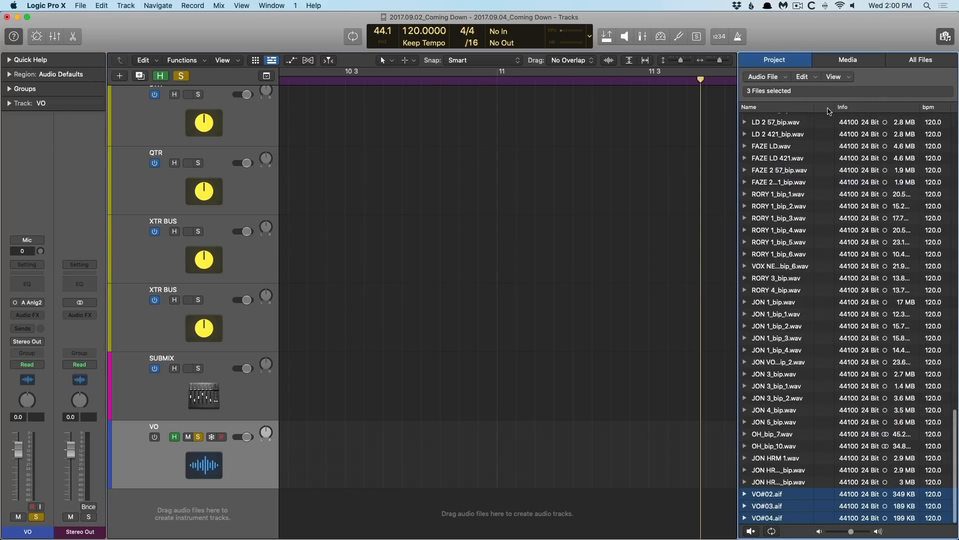
pyautogui.click(814, 78)
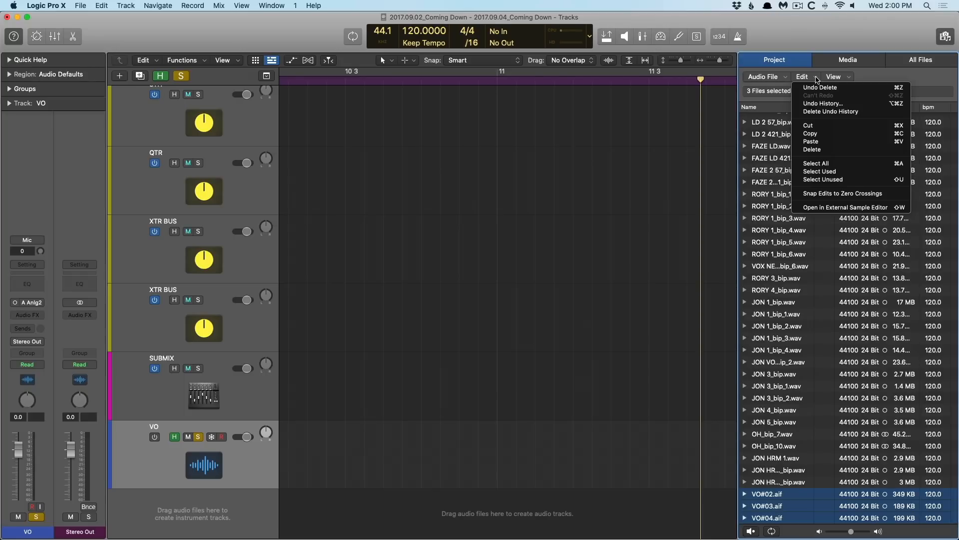
pyautogui.click(824, 150)
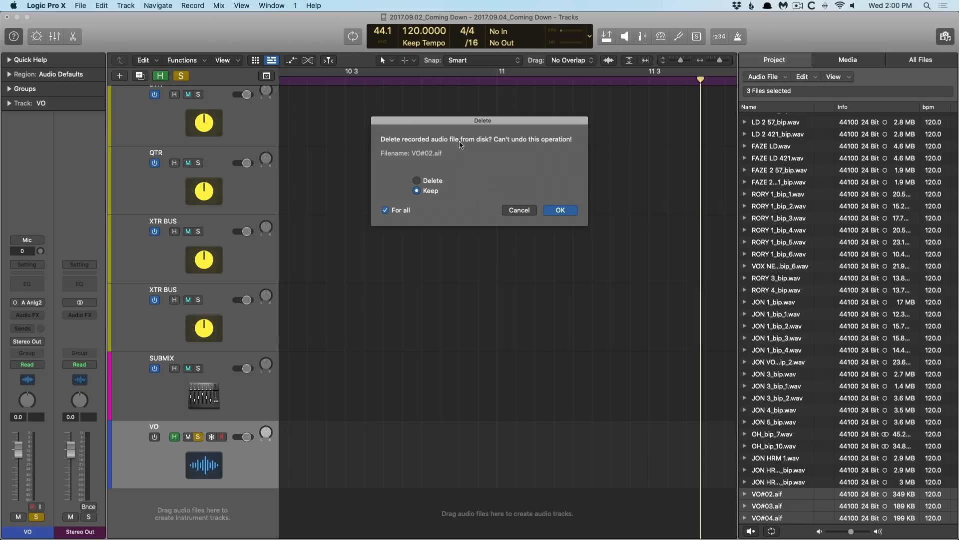
pyautogui.click(431, 181)
pyautogui.click(557, 211)
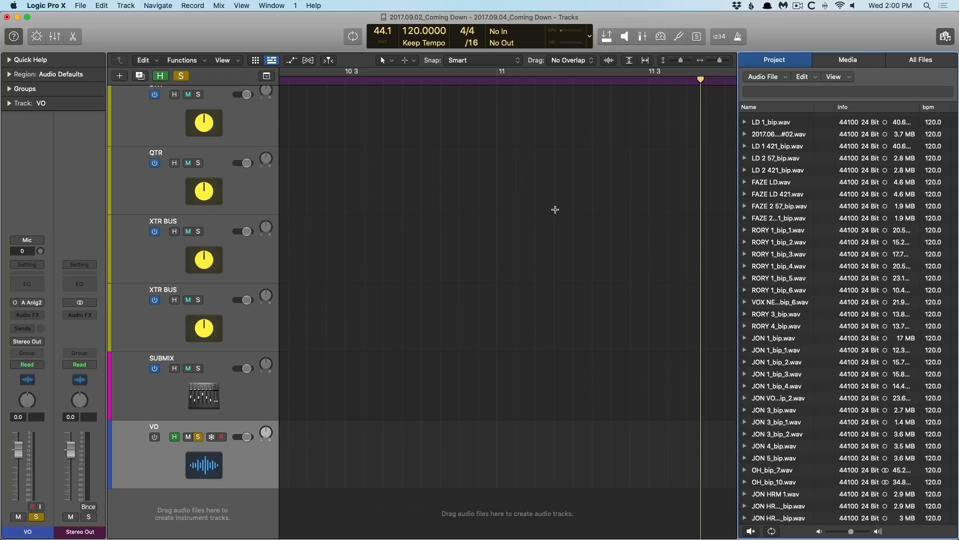
# Review the Clean Up Project options for unused files, backups and media browser files, and cancel without cleaning up.
pyautogui.click(808, 77)
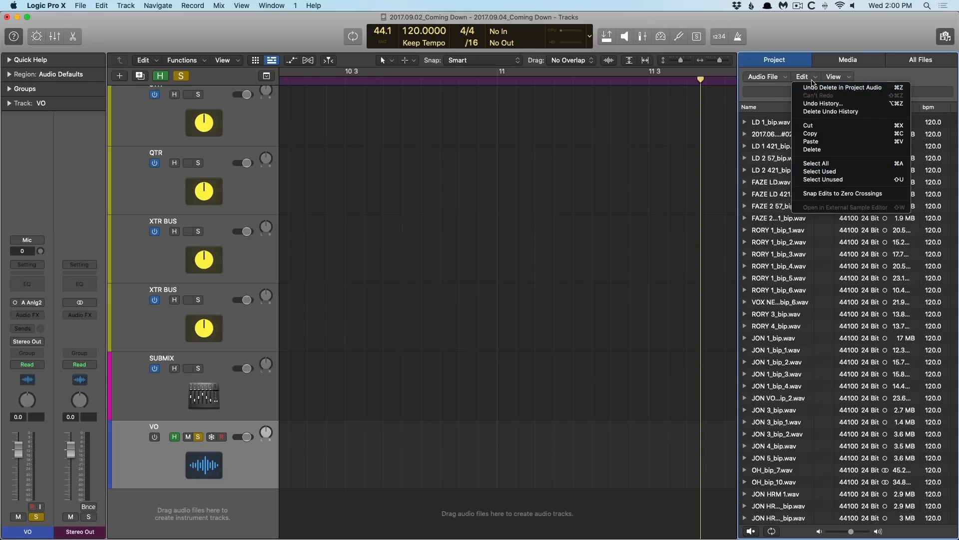
pyautogui.click(633, 138)
pyautogui.click(88, 6)
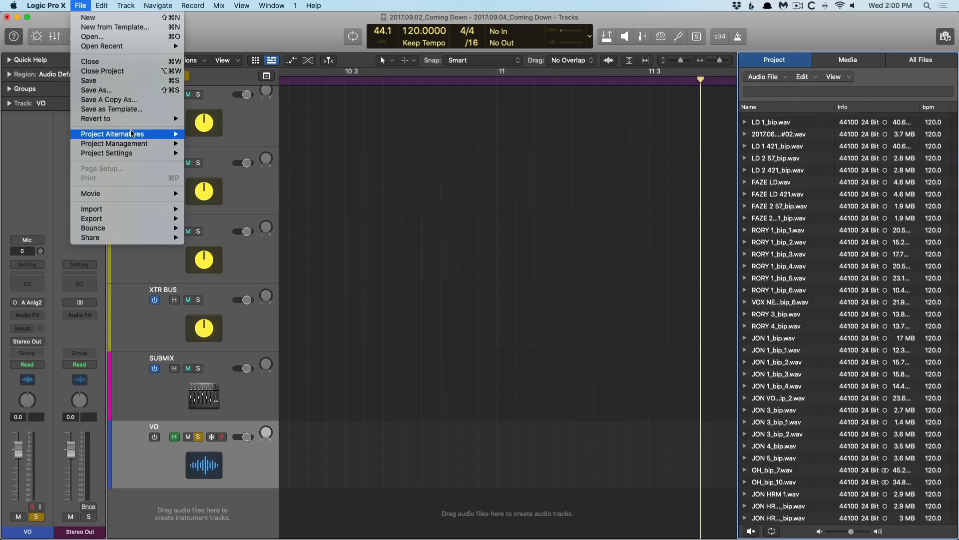
pyautogui.moveTo(139, 145)
pyautogui.click(223, 147)
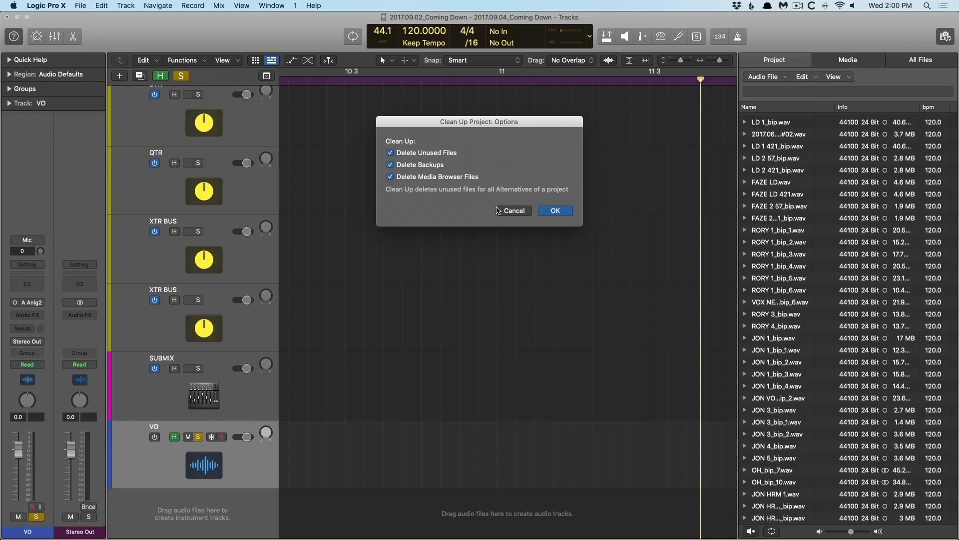
pyautogui.click(502, 209)
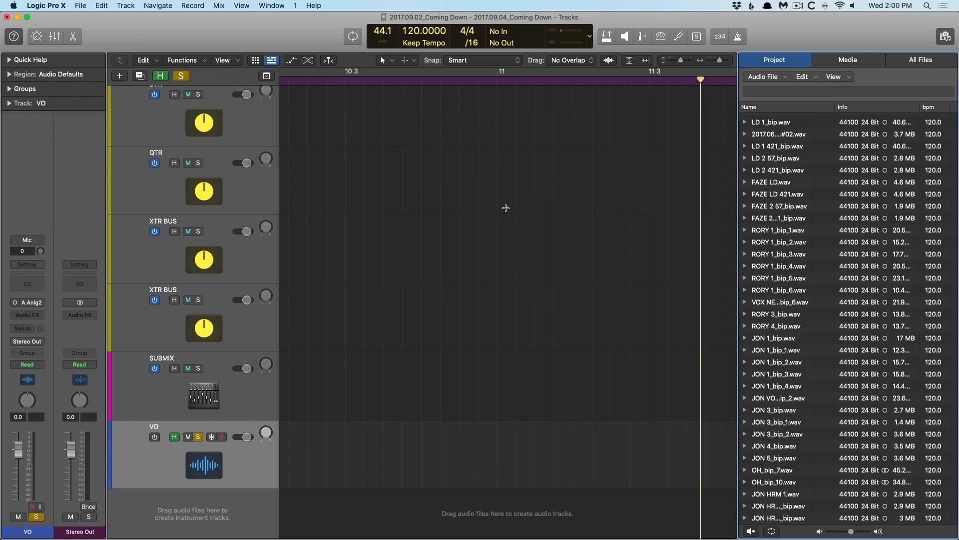